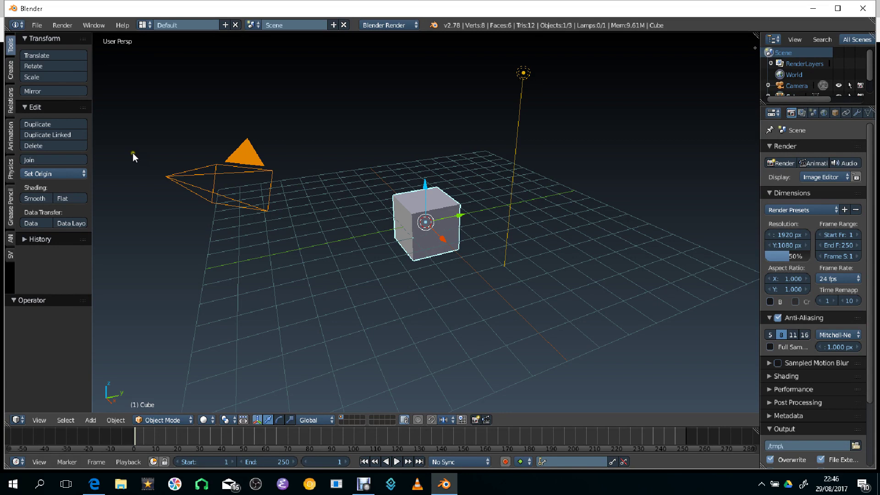
Step: Insert a location keyframe for the cube at frame 1
mouse_move(139, 434)
mouse_down()
mouse_move(502, 433)
mouse_move(260, 428)
mouse_move(135, 438)
mouse_up()
key(i)
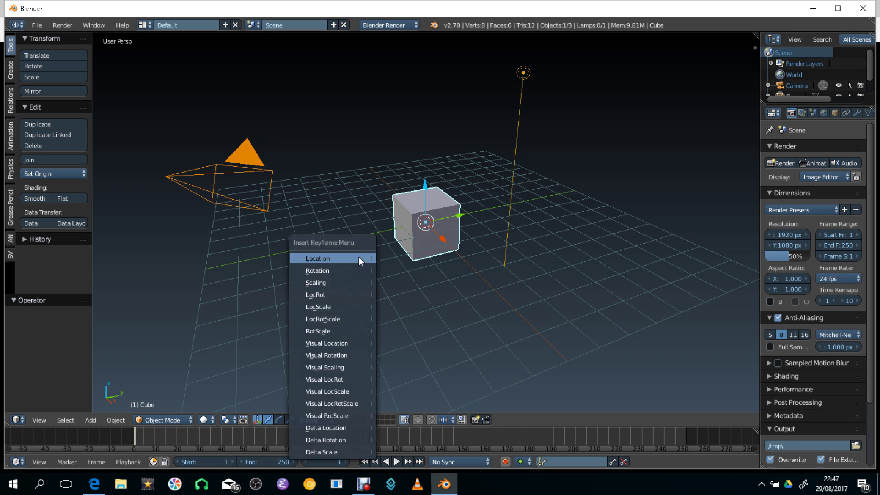
click(331, 258)
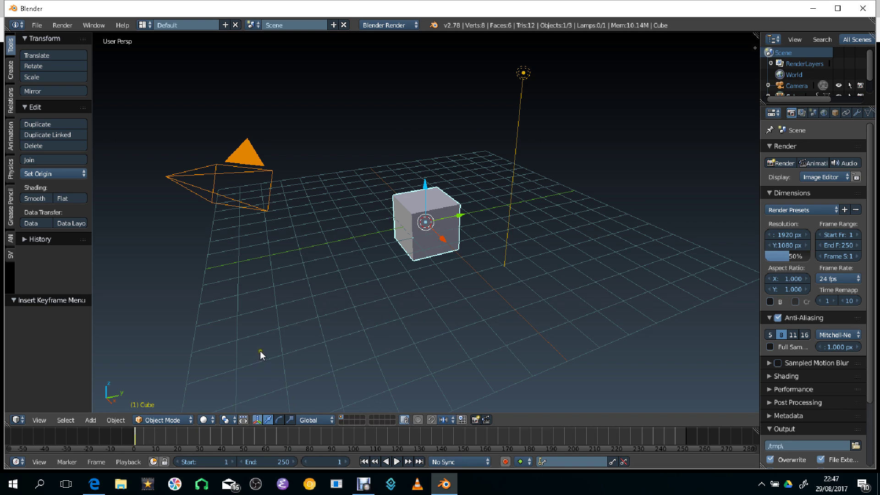
Step: At frame 30, move the cube about 6.5 units along Y and insert a location keyframe
drag(150, 434, 199, 452)
drag(460, 216, 585, 199)
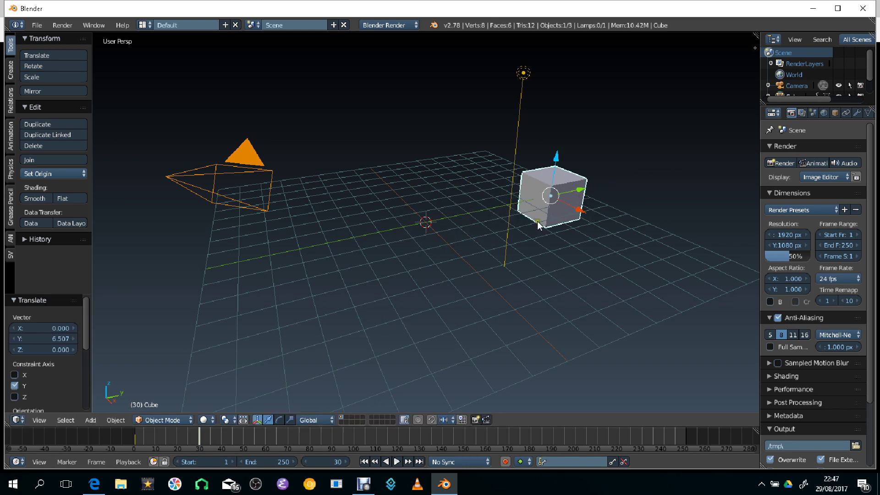
key(i)
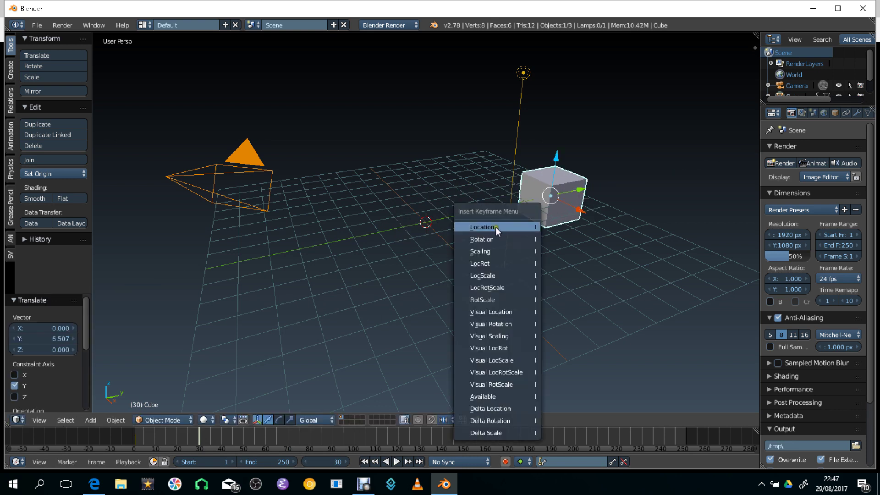
click(506, 228)
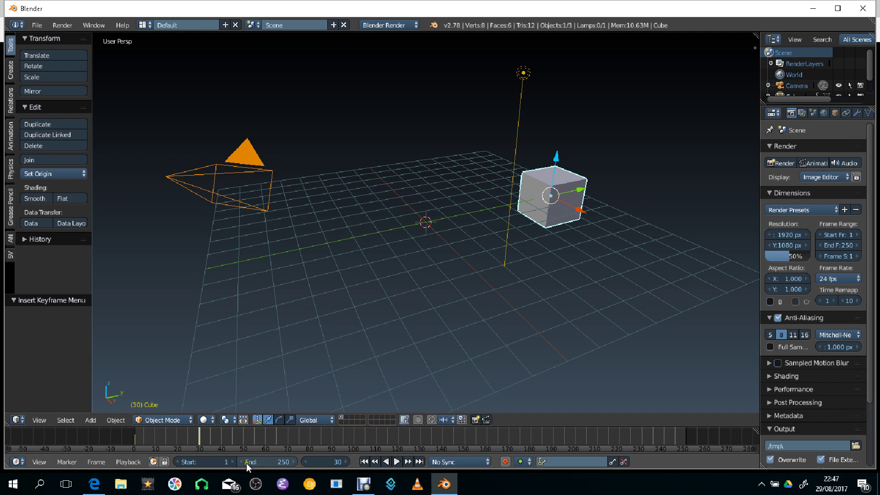
Step: Set the end frame of the animation to 30
click(252, 463)
text(250)
key(Return)
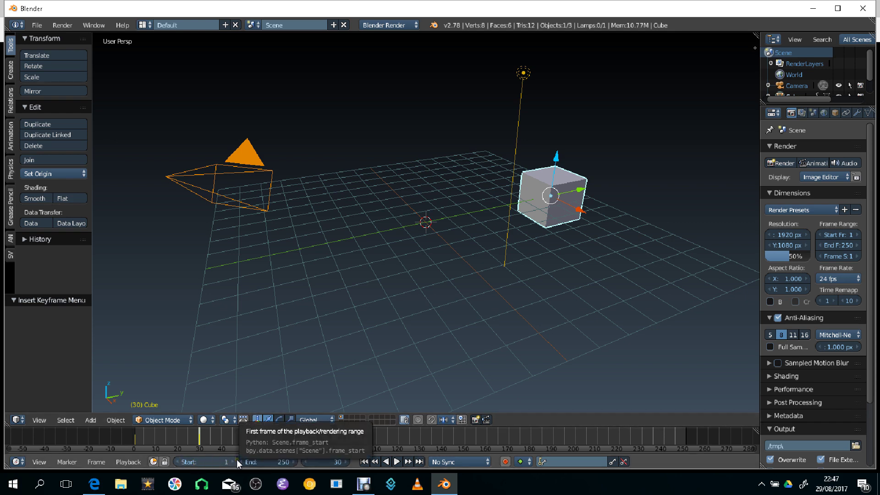
click(282, 463)
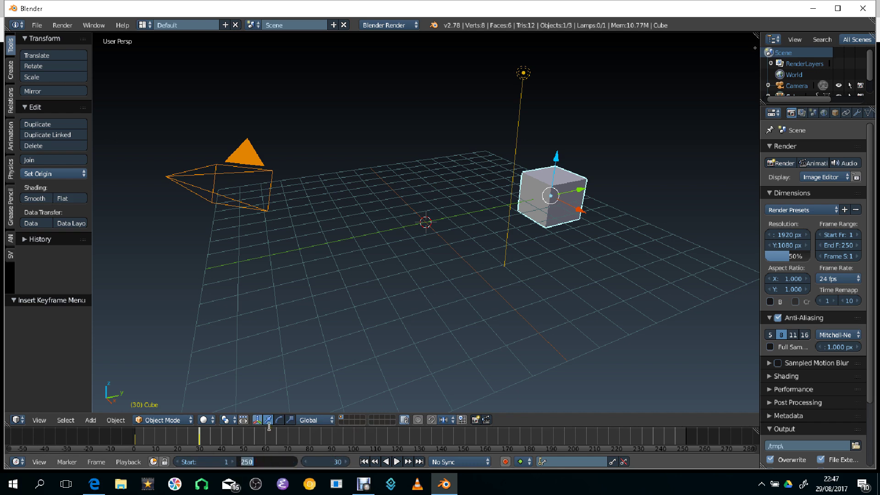
text(30)
key(Return)
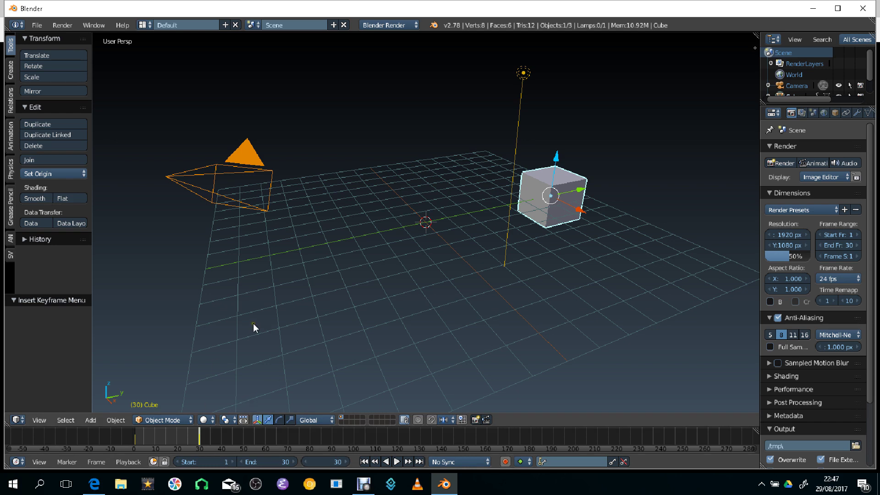
Step: Play the cube's animation, stop it and return to frame 0
key(alt+a)
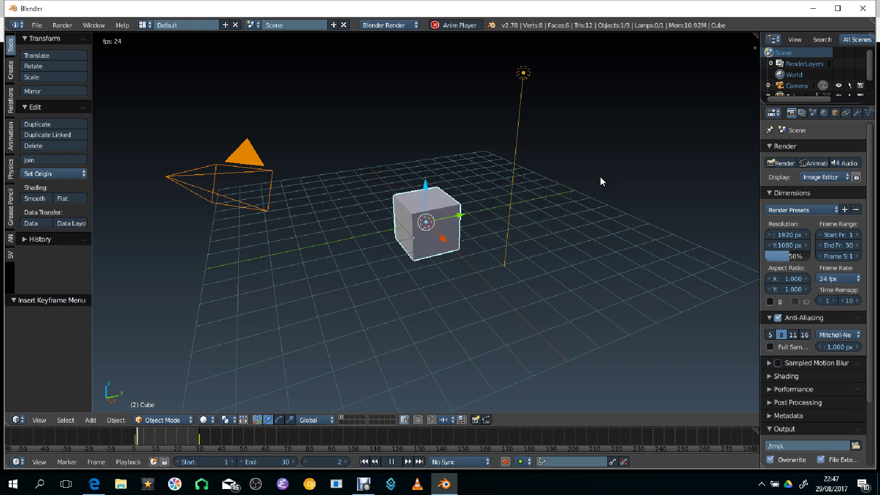
key(alt+a)
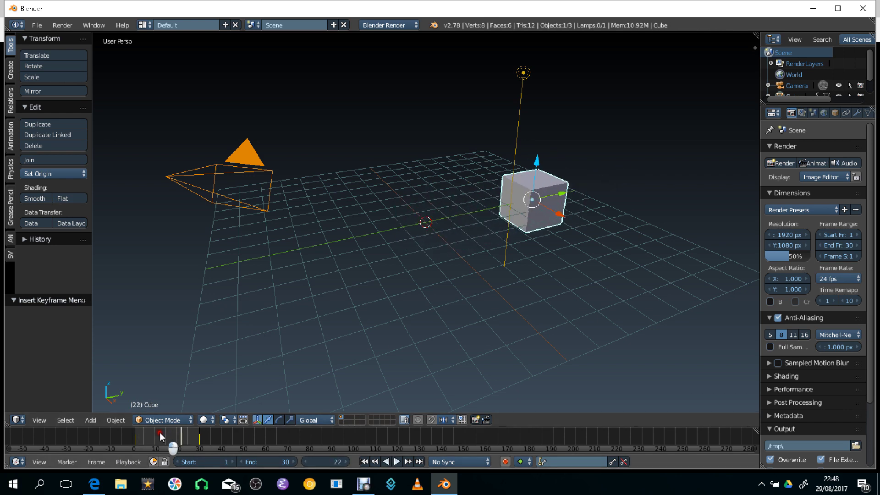
drag(139, 438, 132, 439)
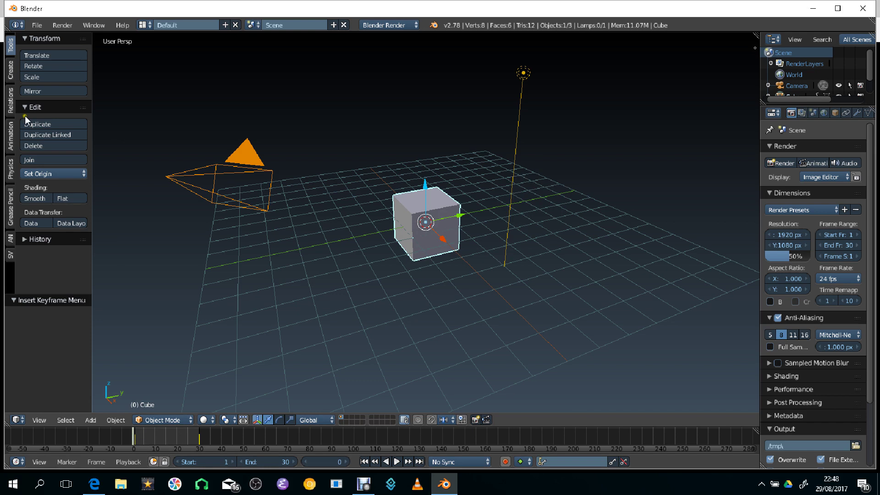
Step: Start a new scene by reloading the start-up file
click(42, 27)
click(43, 38)
click(45, 44)
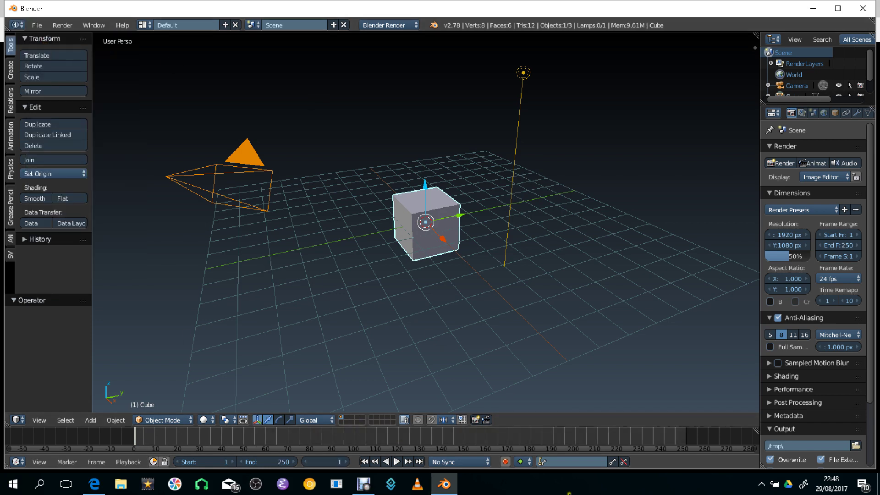
Step: Enable automatic keyframing and record the cube moving by about 2.5, 9.3 and 2.9 units in X, Y and Z during playback
click(506, 462)
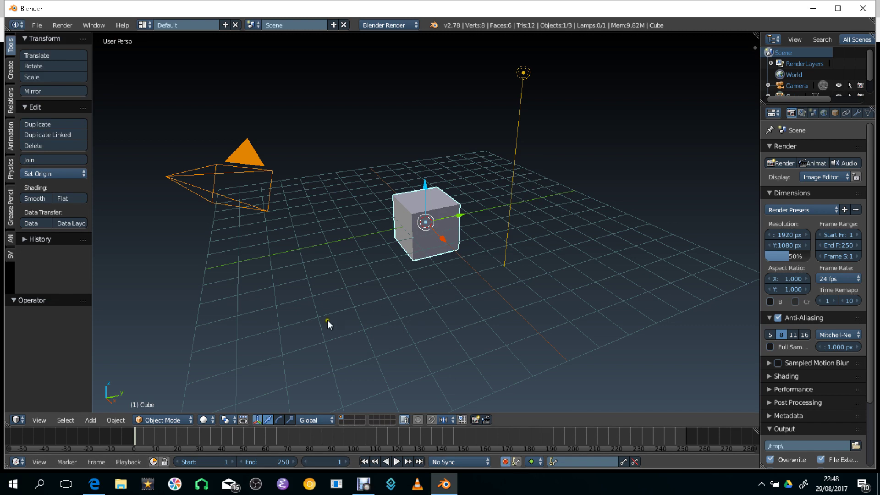
key(alt+a)
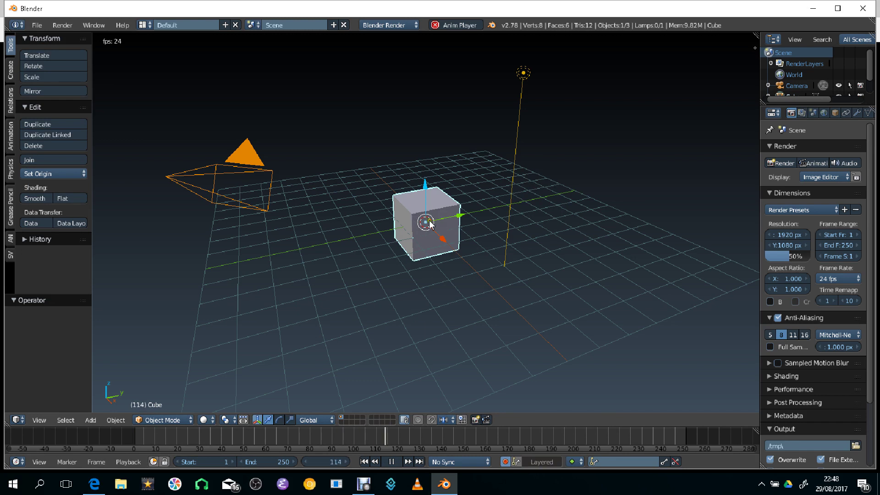
key(g)
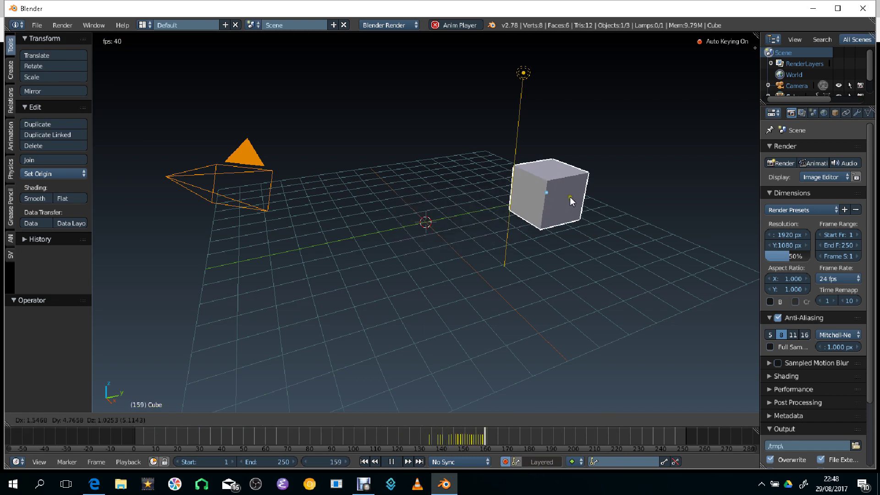
click(680, 145)
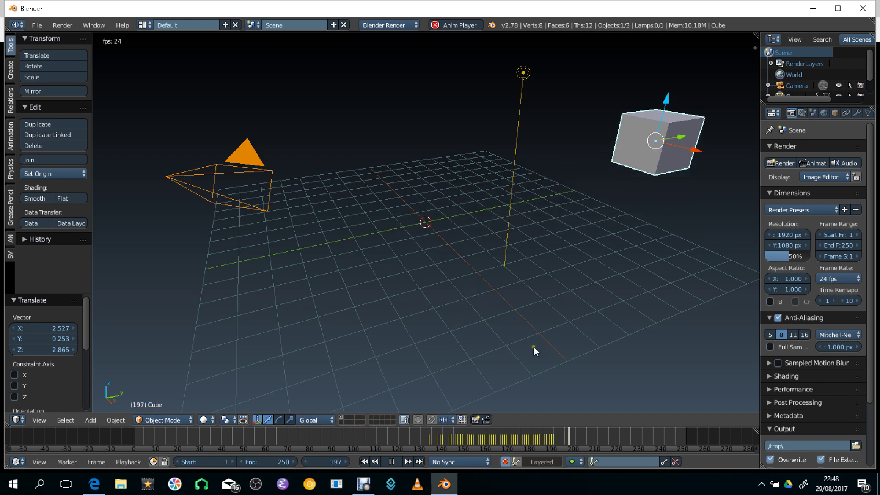
Step: Replay the cube's recorded movement from several earlier points on the timeline
click(410, 433)
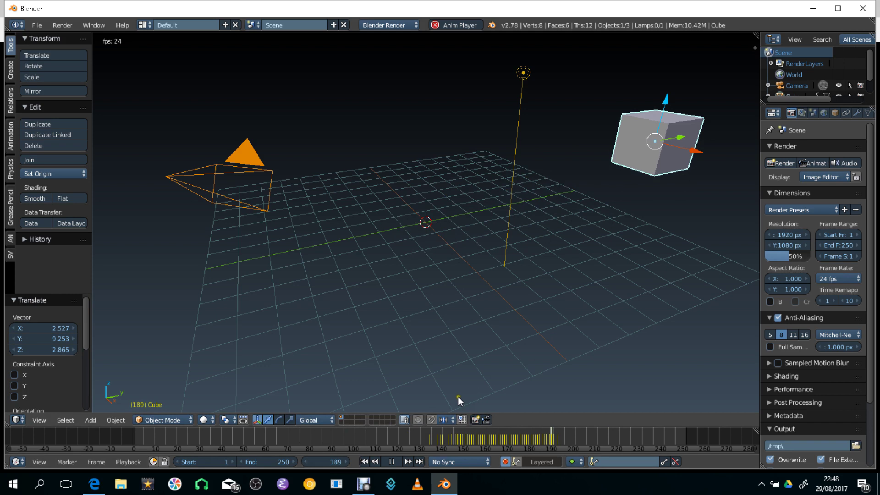
click(424, 439)
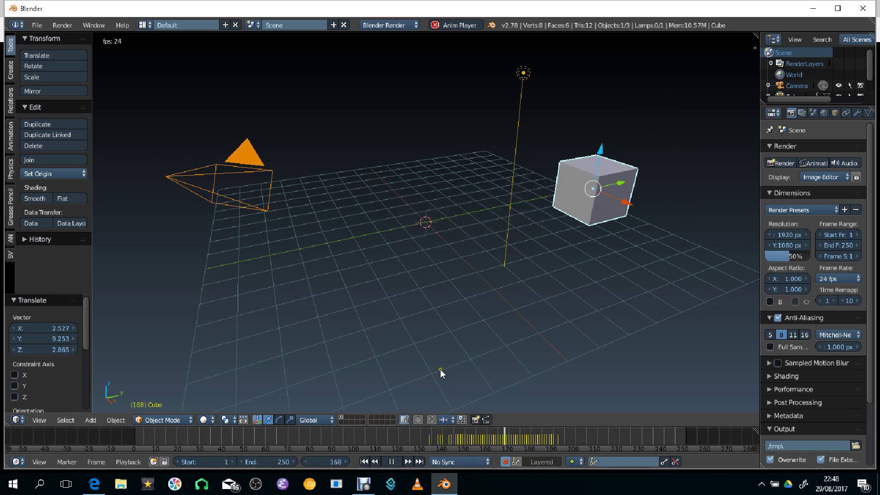
click(251, 436)
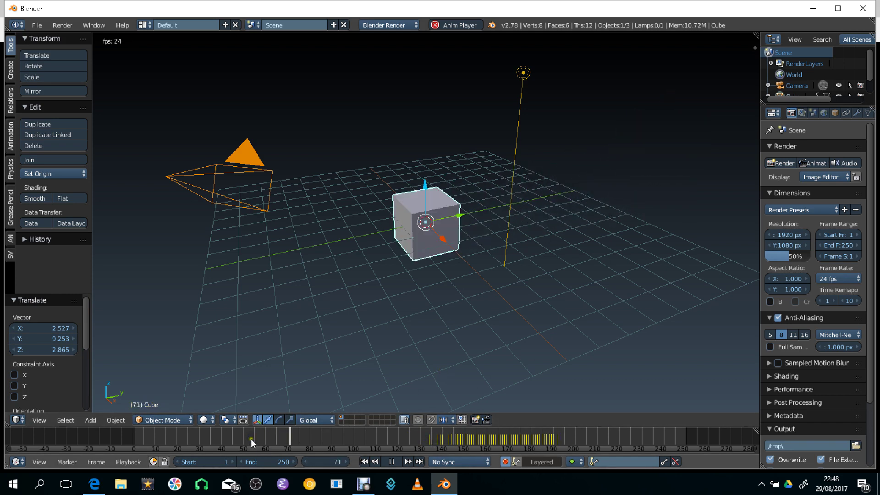
Step: Restart playback from frame 12 and record the cube being scaled to about 3.26 times and rotated by about 61°
key(alt+a)
click(164, 434)
key(Left)
key(Left)
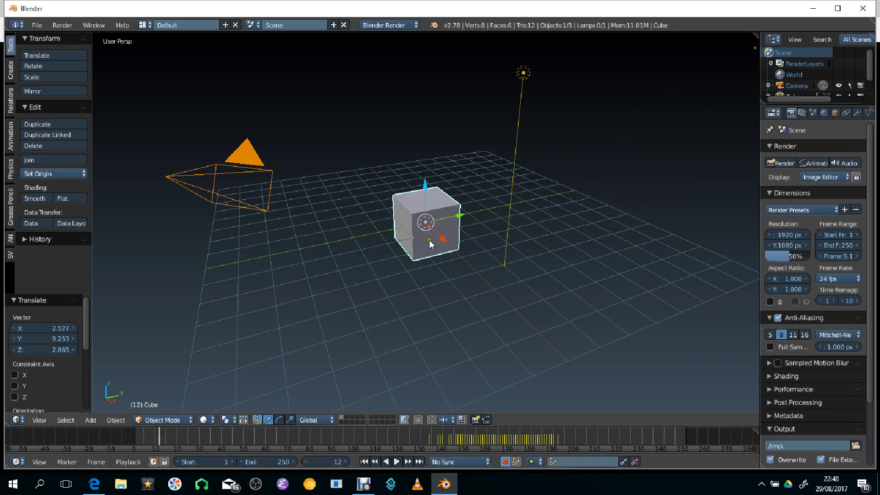
key(alt+a)
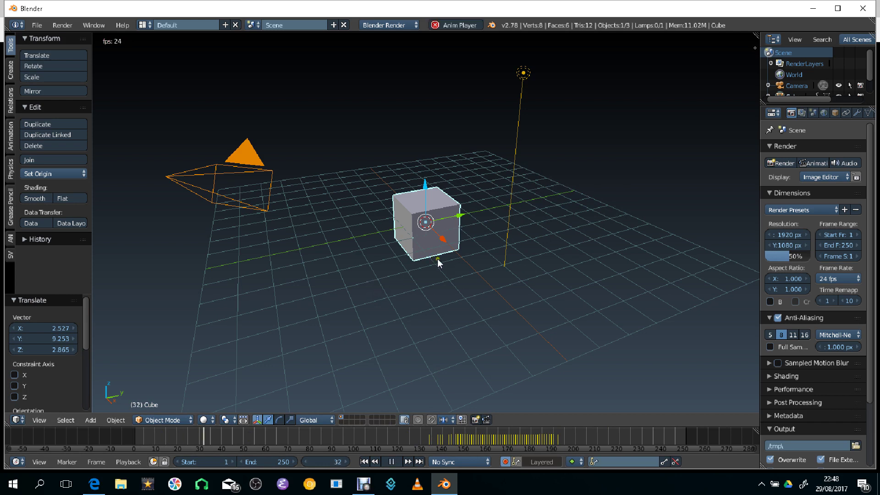
key(s)
click(567, 302)
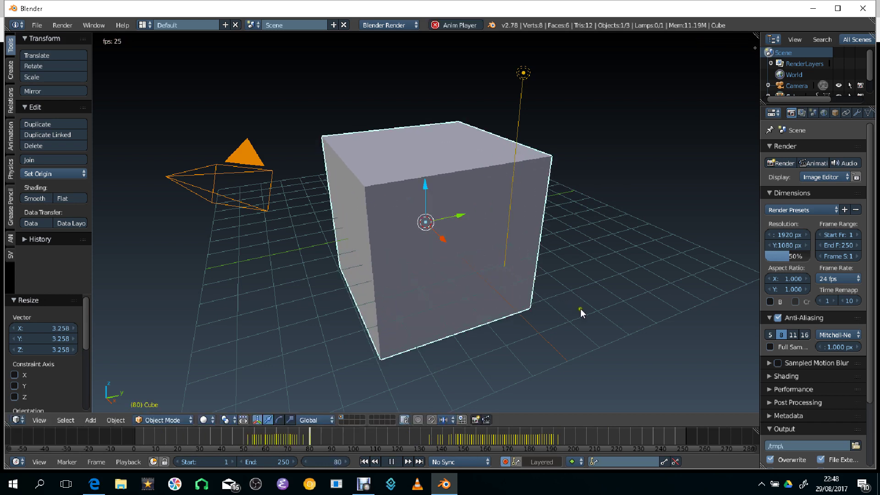
key(r)
click(418, 362)
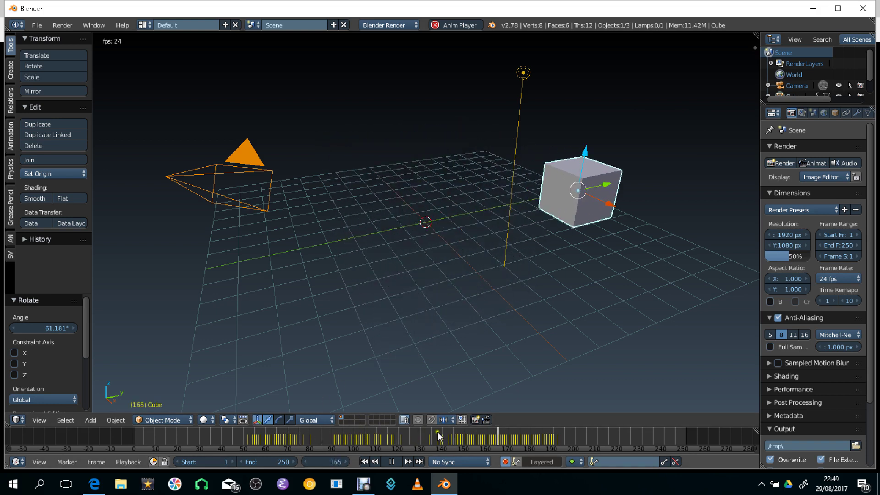
Step: Stop playback at frame 165 and make the timeline area taller to view the recorded keyframes
key(alt+a)
drag(449, 435, 500, 453)
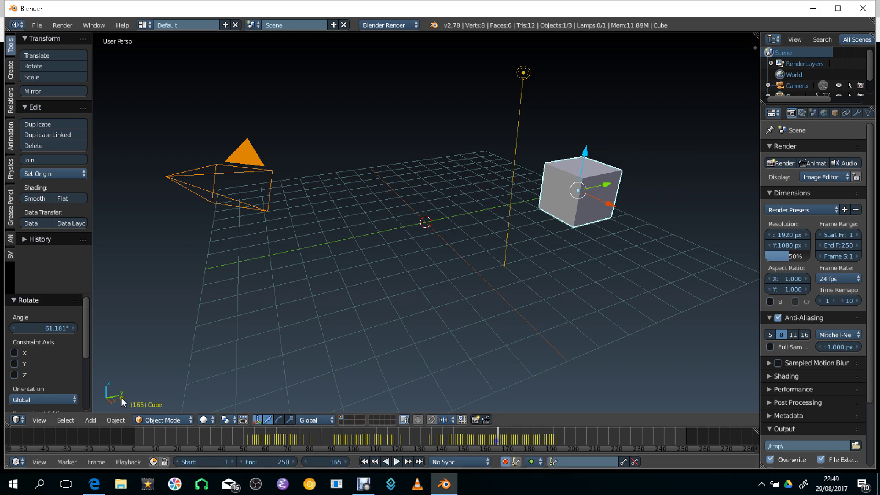
drag(167, 428, 232, 408)
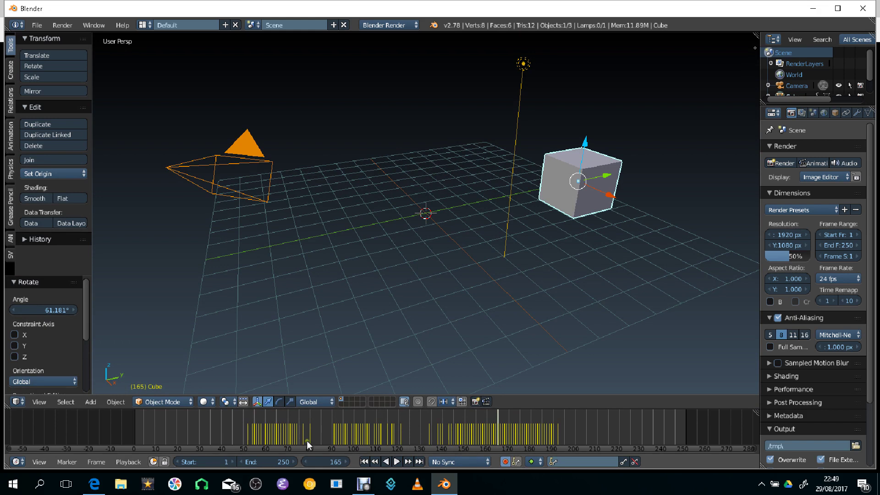
Step: Discard the recorded animation by reloading the start-up file
click(36, 25)
click(45, 41)
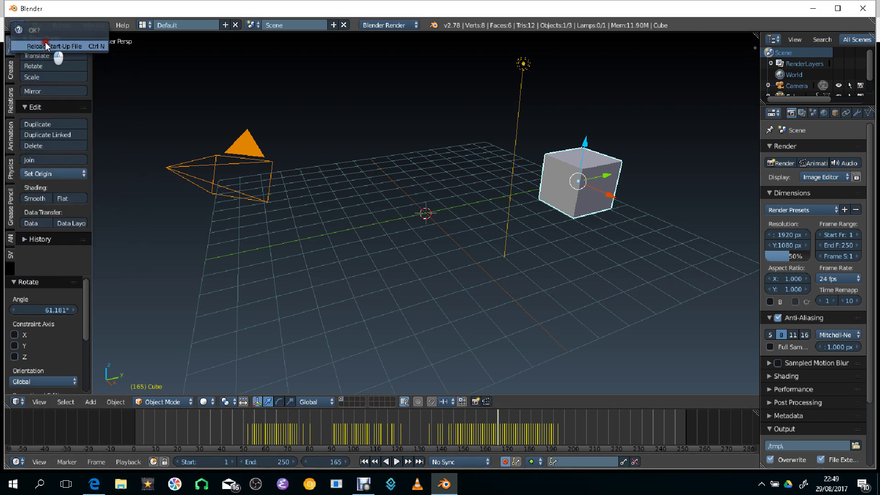
click(46, 46)
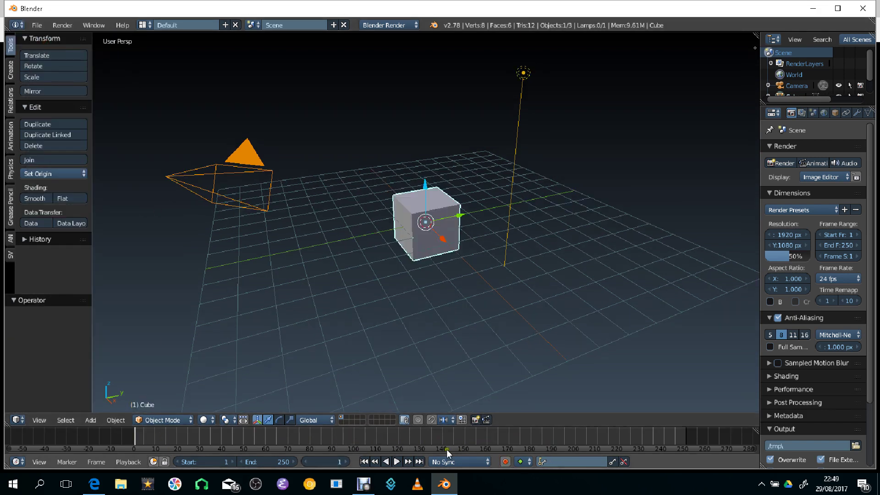
Step: Insert location keyframes for the cube at frame 1 and, moved by about 1.3, 4.1 and 0.9 in X, Y and Z, at frame 30
key(i)
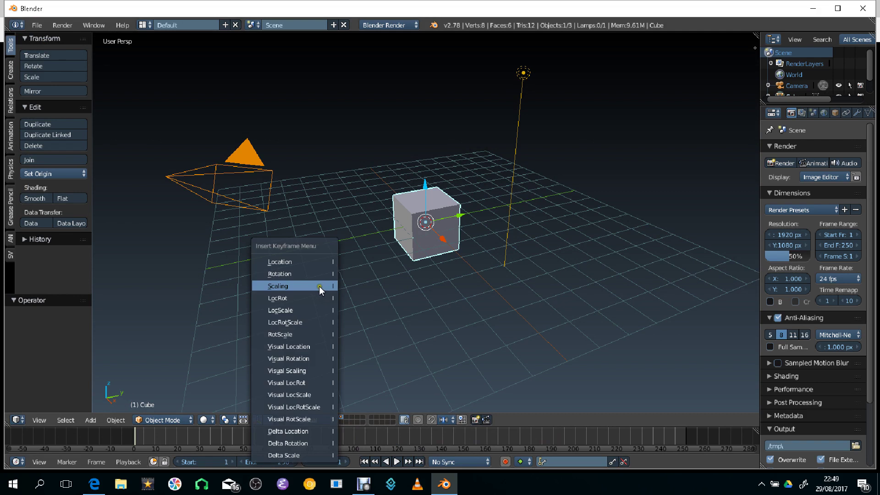
click(293, 260)
drag(166, 445, 199, 438)
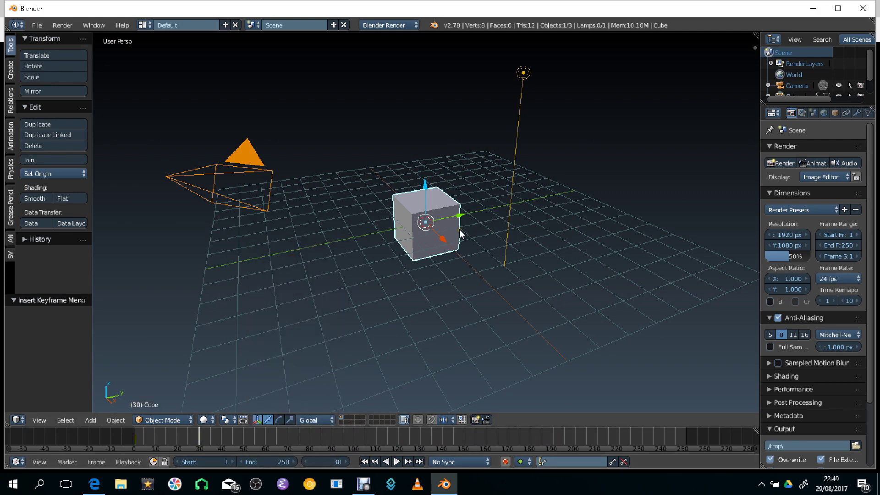
right_drag(460, 234, 555, 205)
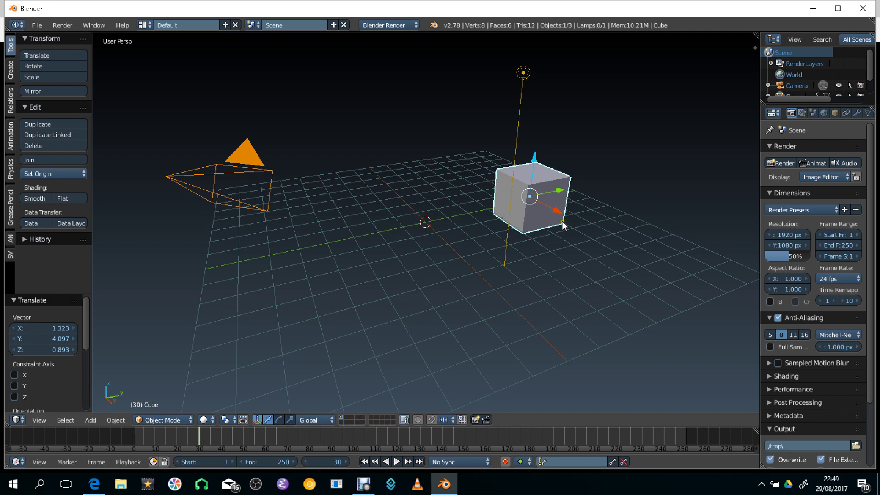
key(i)
click(553, 222)
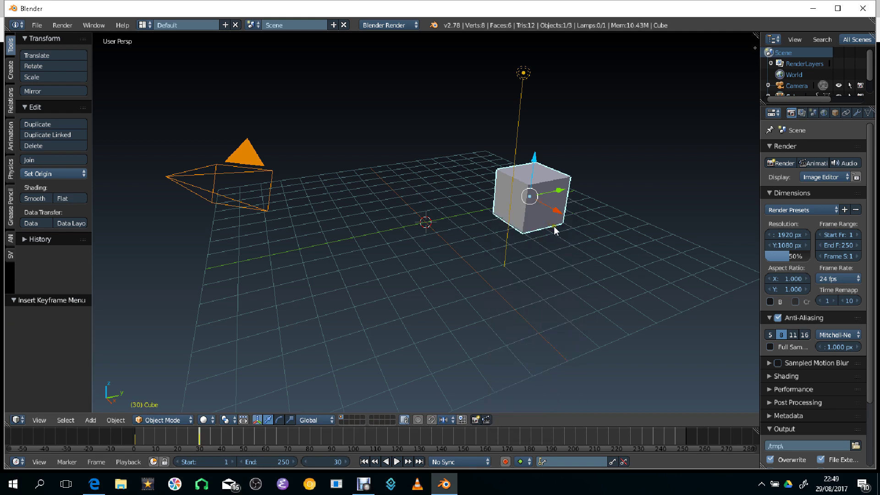
Step: Limit the animation's playback range to end at frame 30
click(259, 462)
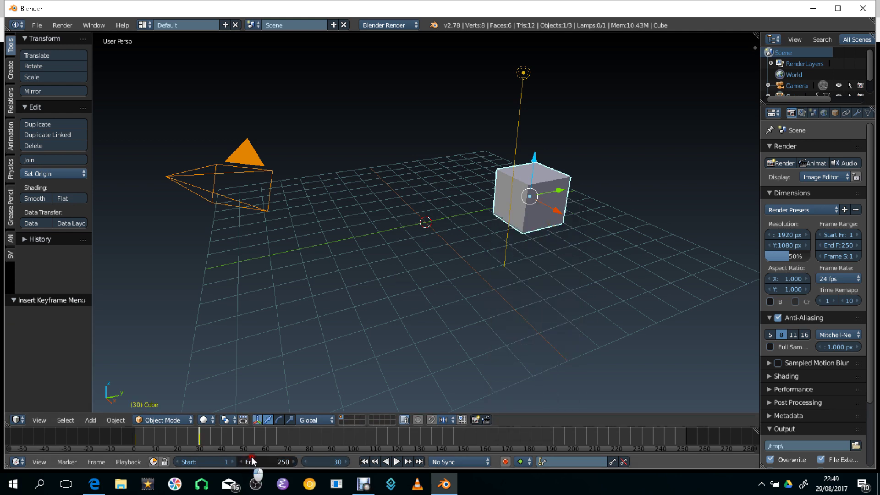
text(30)
key(Return)
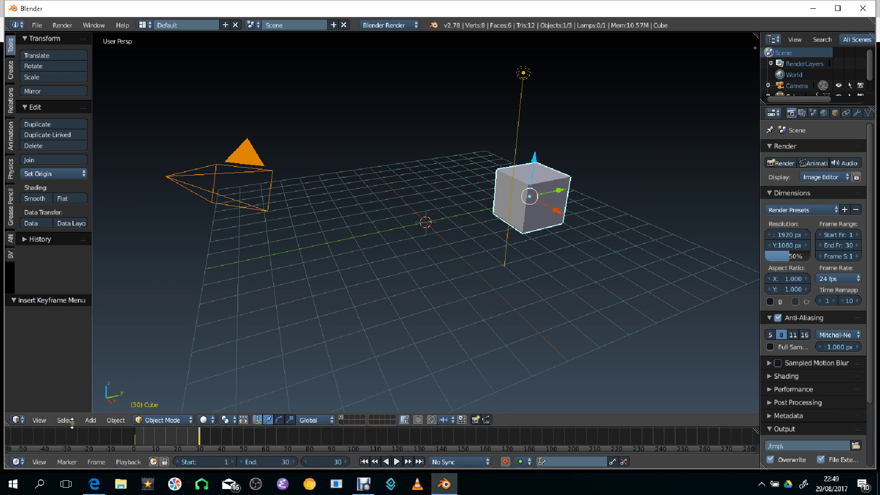
Step: Split the 3D view horizontally and turn the new lower area into a Dope Sheet
drag(8, 424, 14, 350)
click(17, 420)
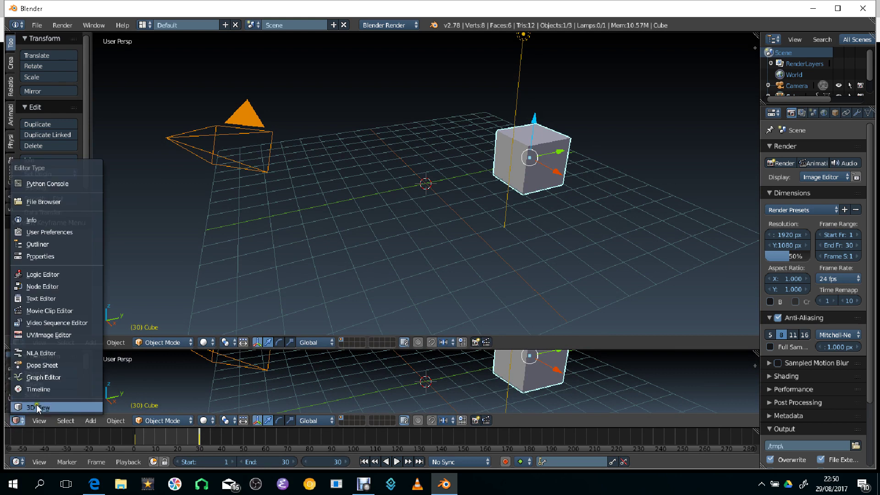
click(36, 365)
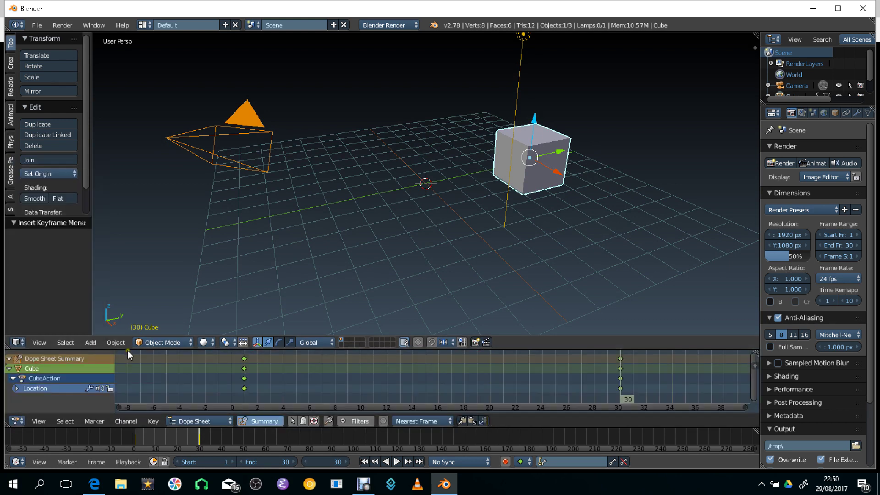
Step: Enlarge the Dope Sheet area upward and play the cube's animation once to preview it
drag(128, 349, 146, 264)
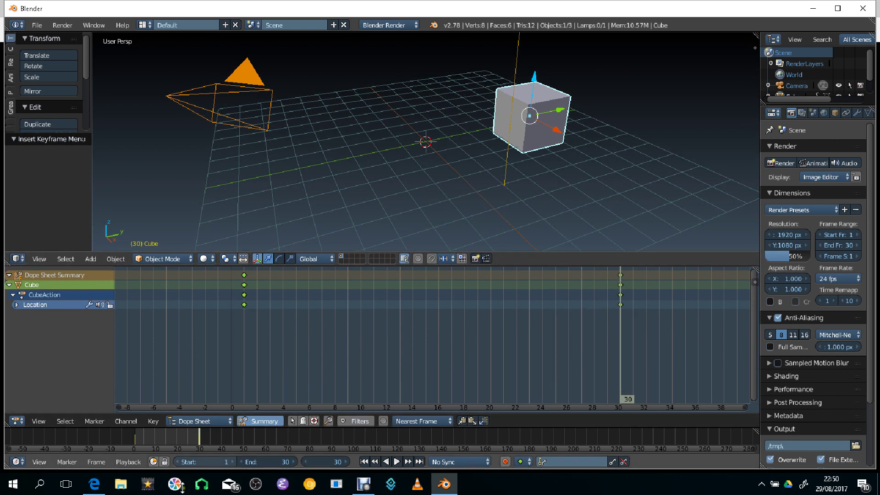
key(alt+a)
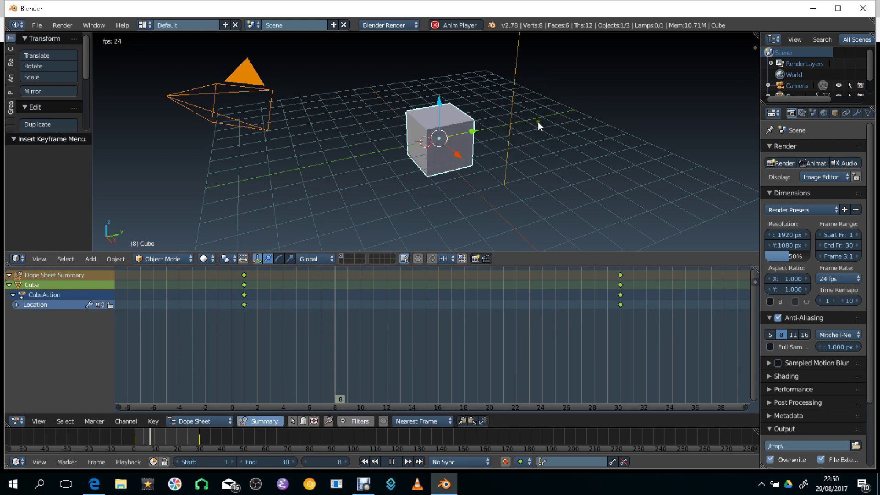
key(alt+a)
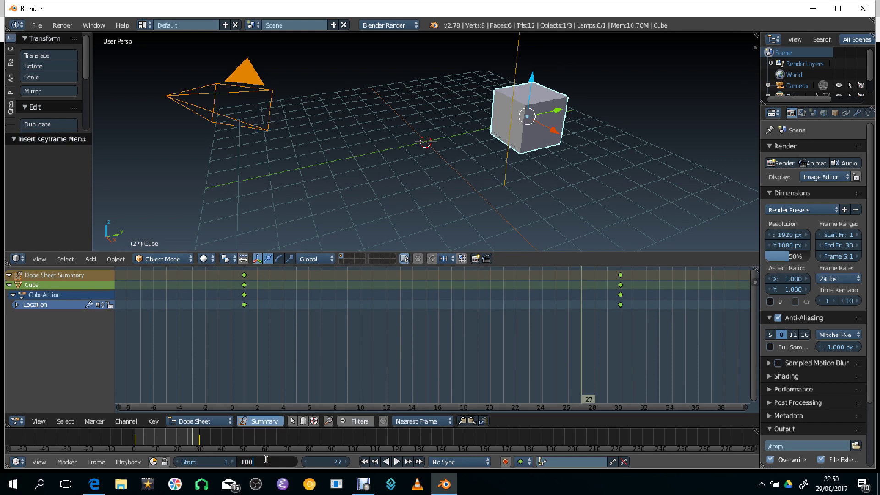
Step: Extend the animation's end frame to 100 and preview the cube's motion by playback and by scrubbing back to frame 11
key(Return)
scroll(377, 201, down, 5)
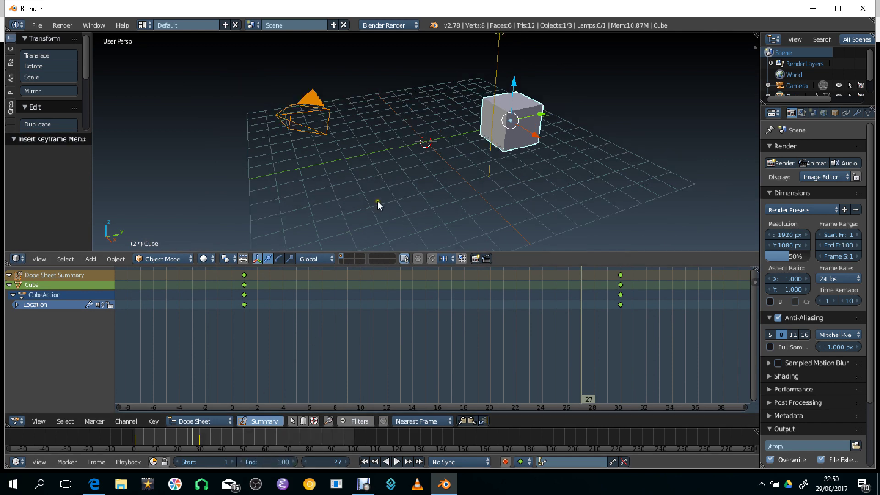
key(alt+a)
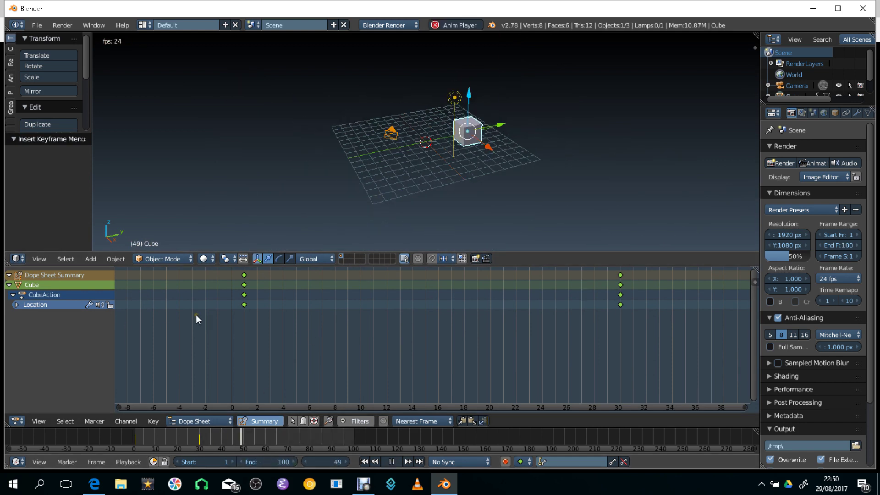
key(alt+a)
scroll(262, 214, up, 6)
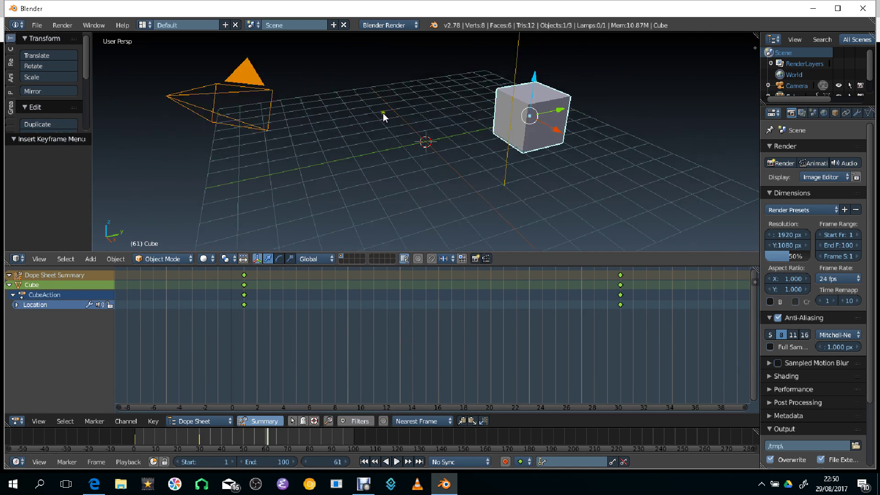
scroll(383, 113, down, 2)
click(176, 435)
drag(172, 438, 158, 439)
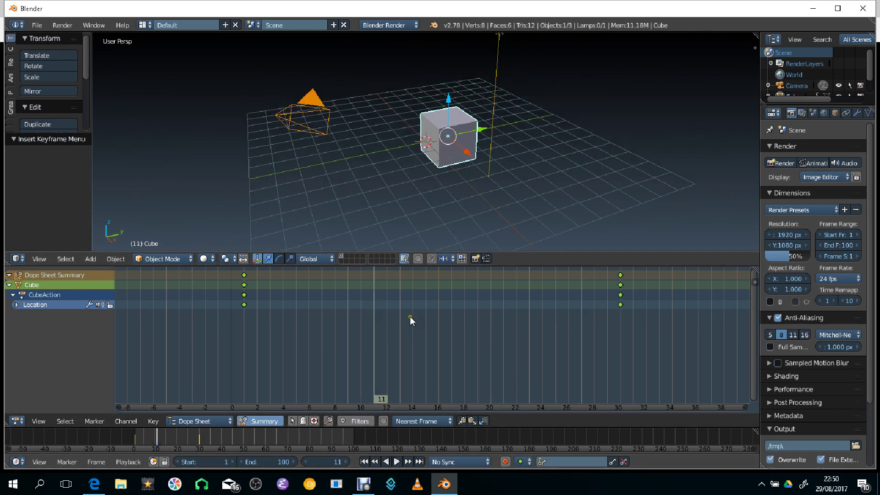
Step: Move the cube's frame 30 keyframes to about frame 100 in the Dope Sheet and play the retimed animation
scroll(421, 339, down, 6)
middle_drag(515, 339, 307, 330)
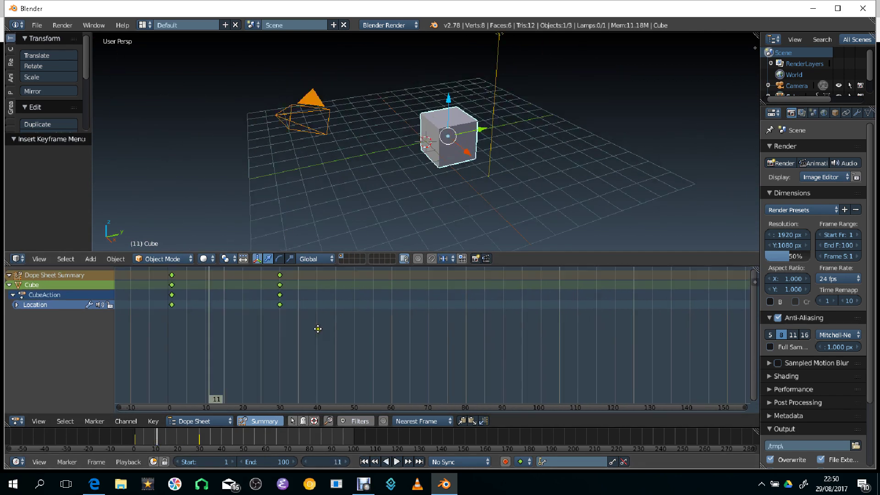
click(278, 305)
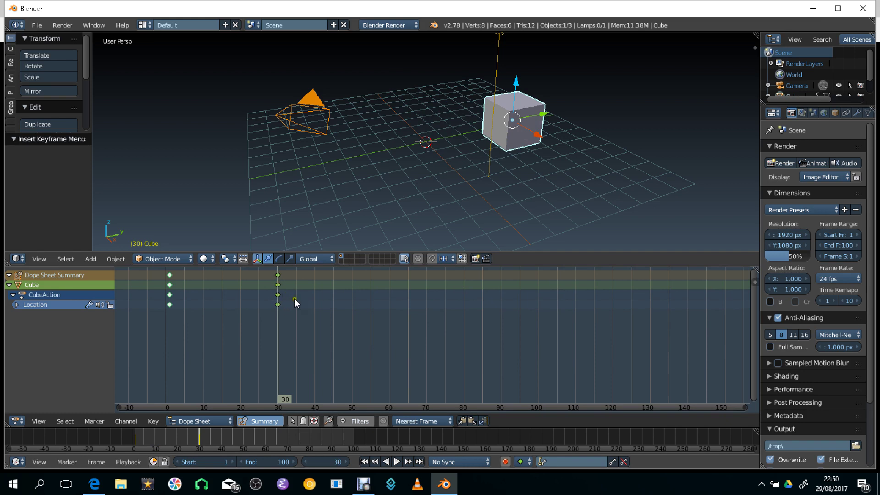
key(g)
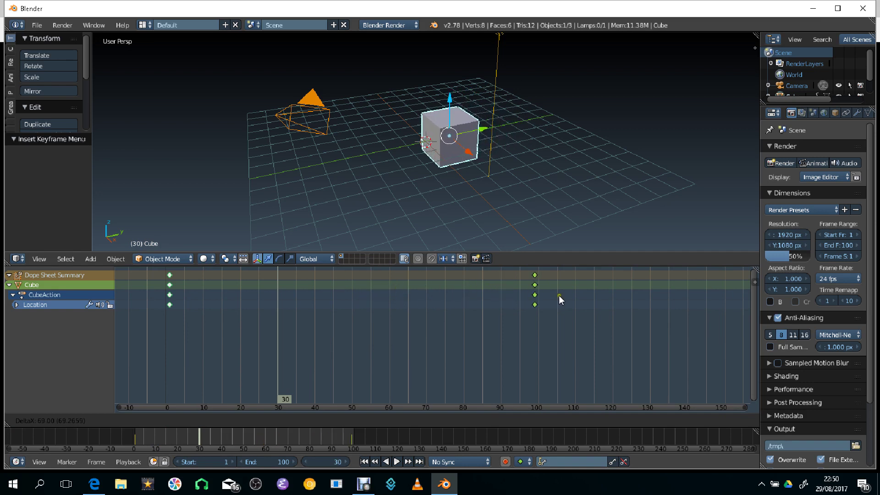
click(562, 296)
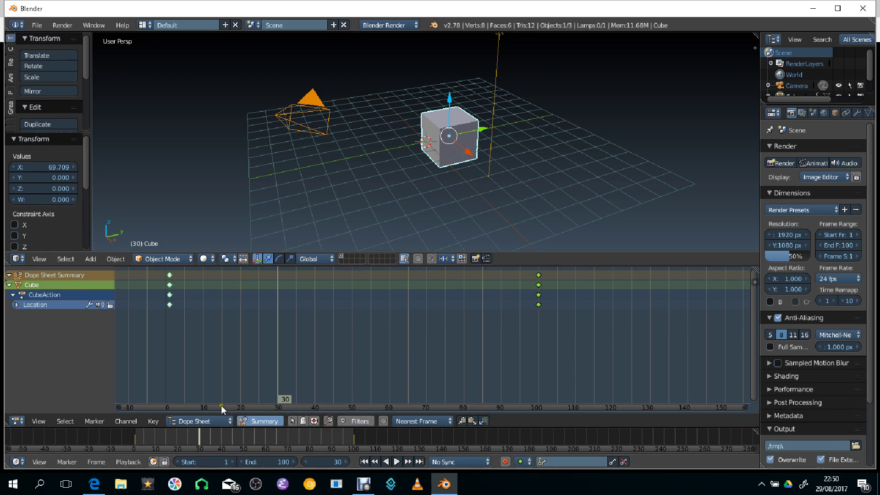
key(alt+a)
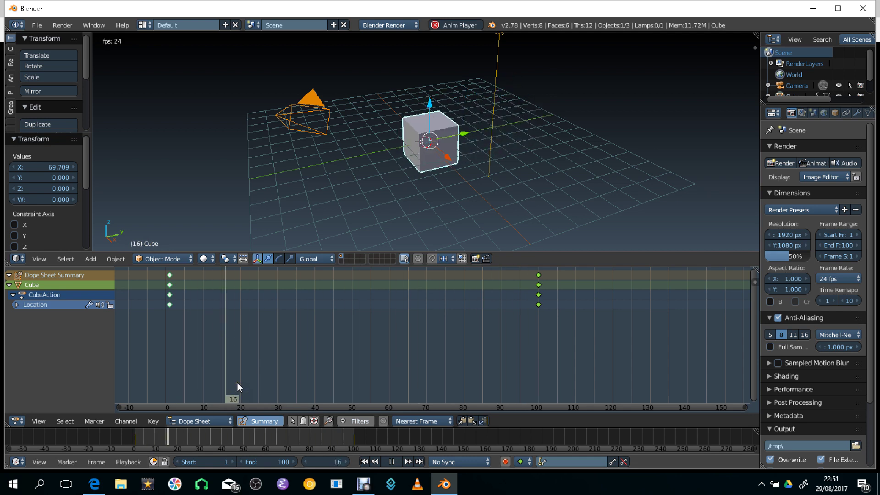
key(alt+a)
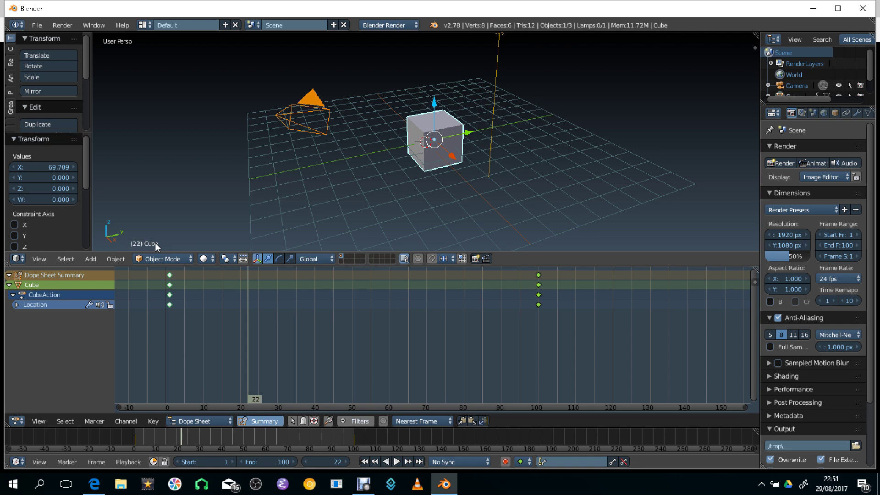
Step: Switch the Dope Sheet area to the Graph Editor to inspect the cube's location curves around frame 100
click(16, 422)
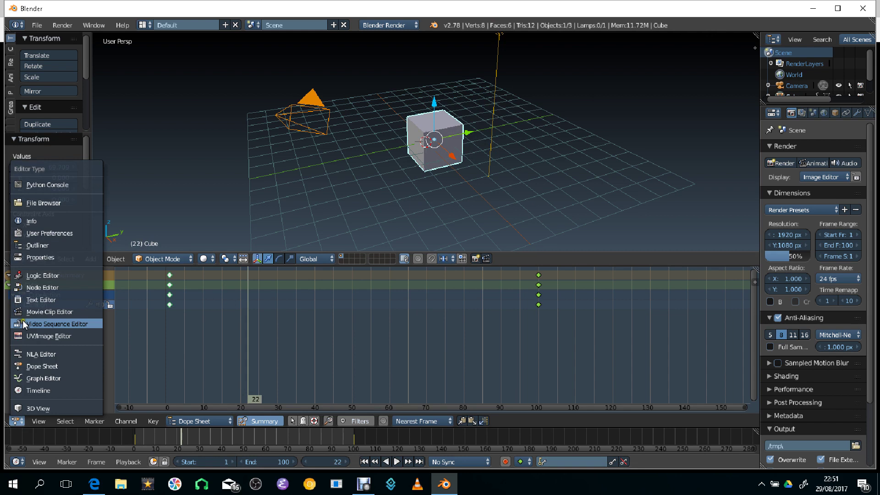
click(38, 380)
scroll(253, 358, down, 11)
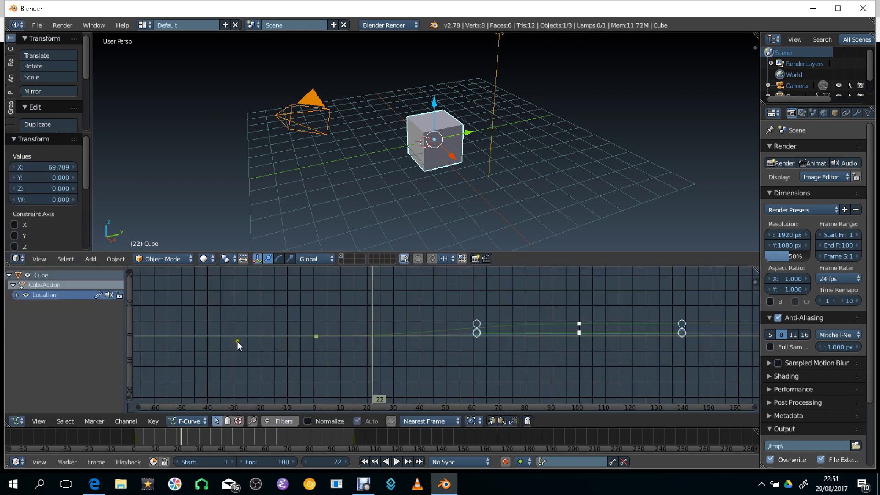
middle_drag(520, 350, 392, 356)
scroll(356, 327, up, 7)
scroll(392, 355, down, 8)
scroll(391, 337, up, 2)
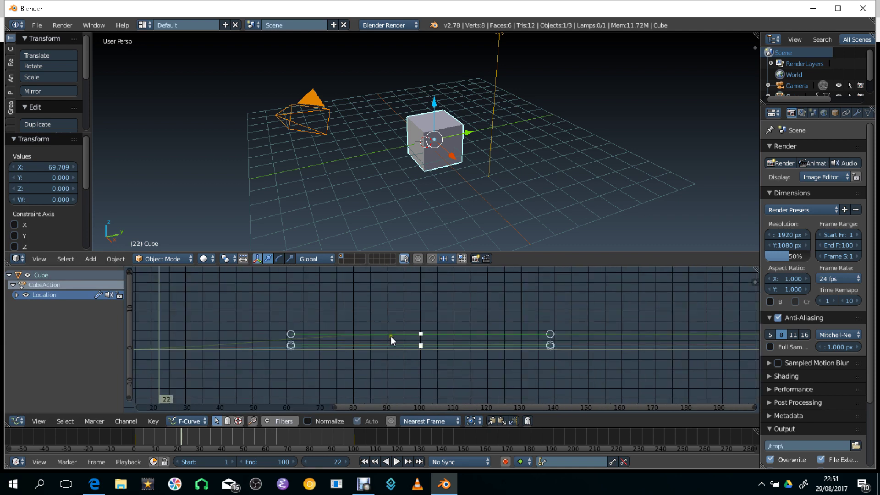
Step: Select the frame 100 keyframe on the cube's Y location curve and play the animation from a more frontal view
click(419, 333)
scroll(411, 348, down, 1)
click(421, 335)
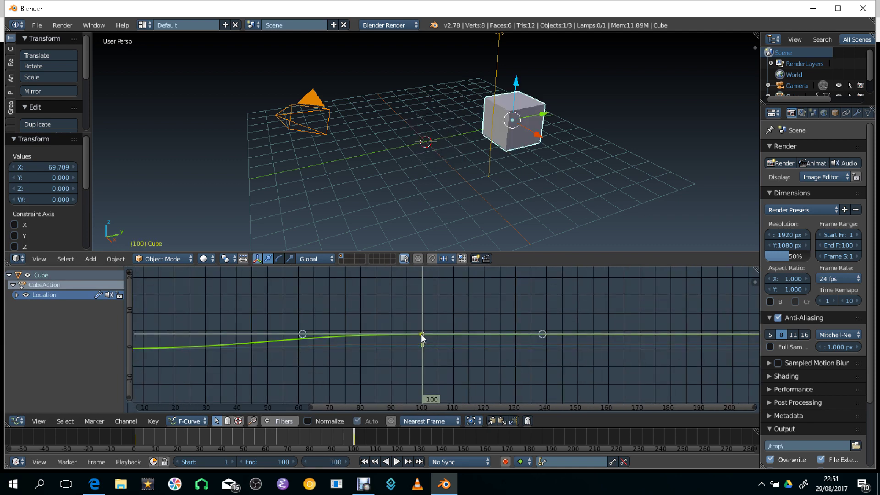
scroll(414, 364, down, 3)
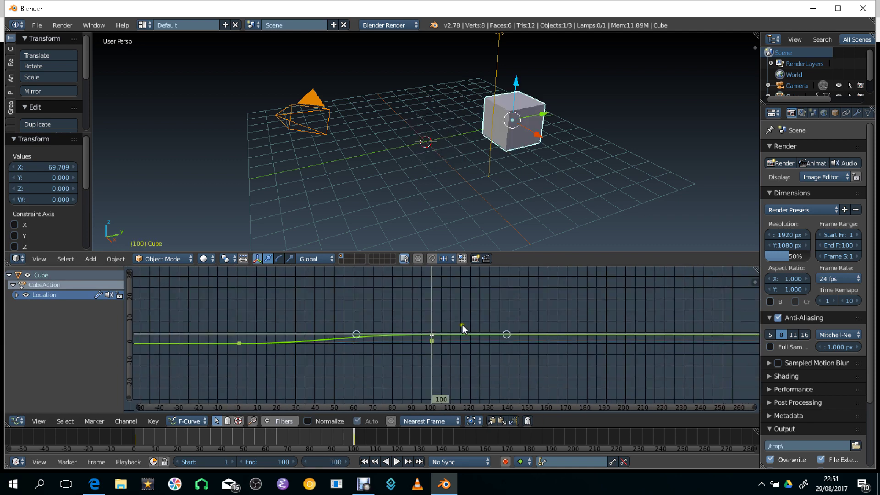
middle_drag(506, 170, 460, 209)
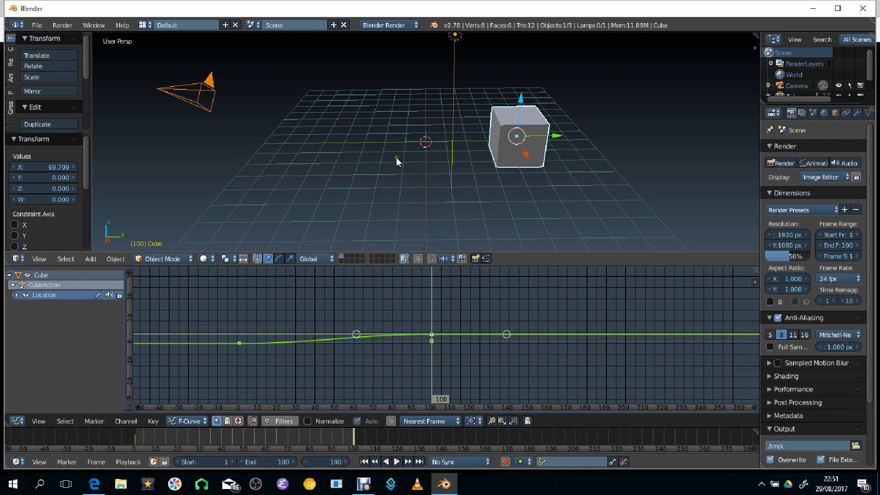
key(alt+a)
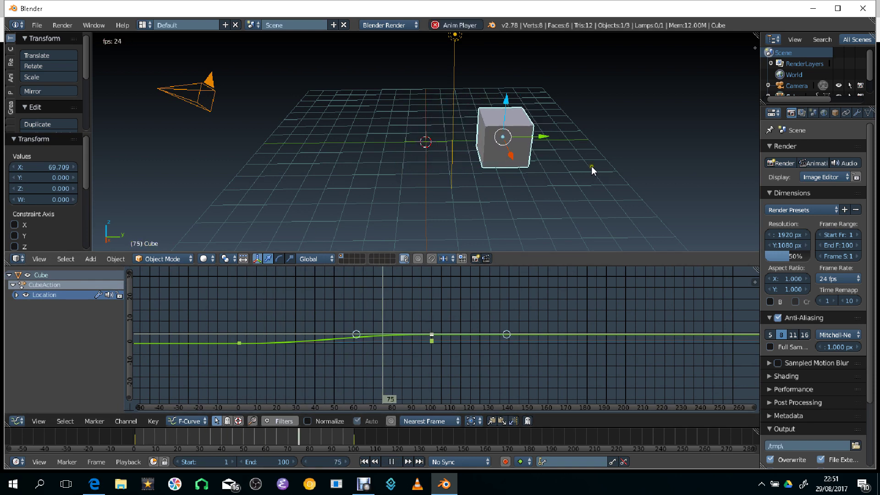
key(alt+a)
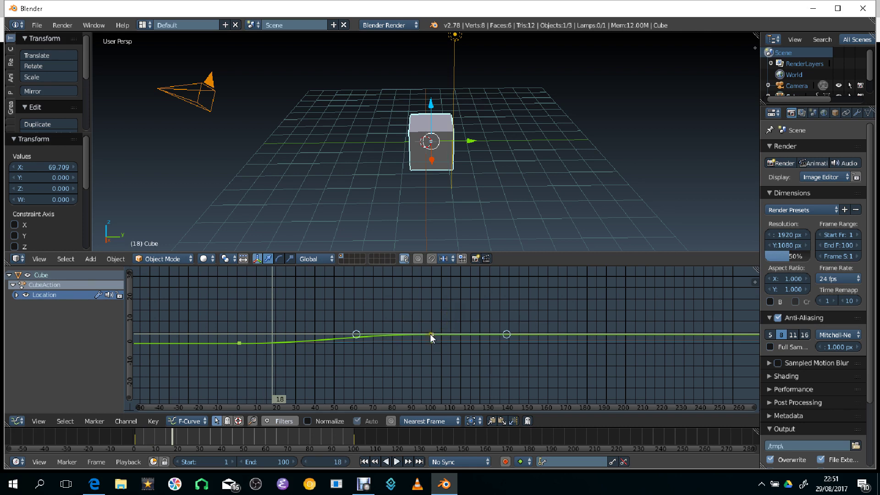
Step: Raise the Y location curve's frame 100 keyframe in two moves, by about 29.4 and then about 11.5
key(g)
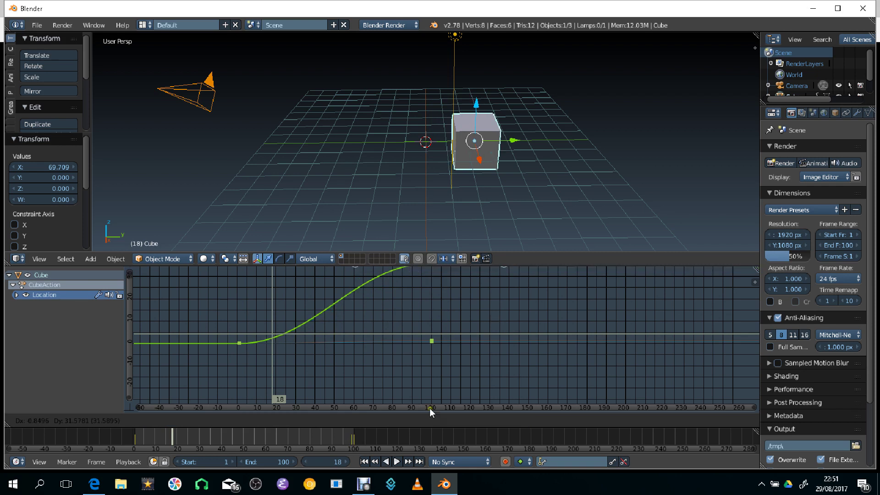
click(430, 268)
scroll(423, 361, down, 1)
scroll(434, 325, down, 2)
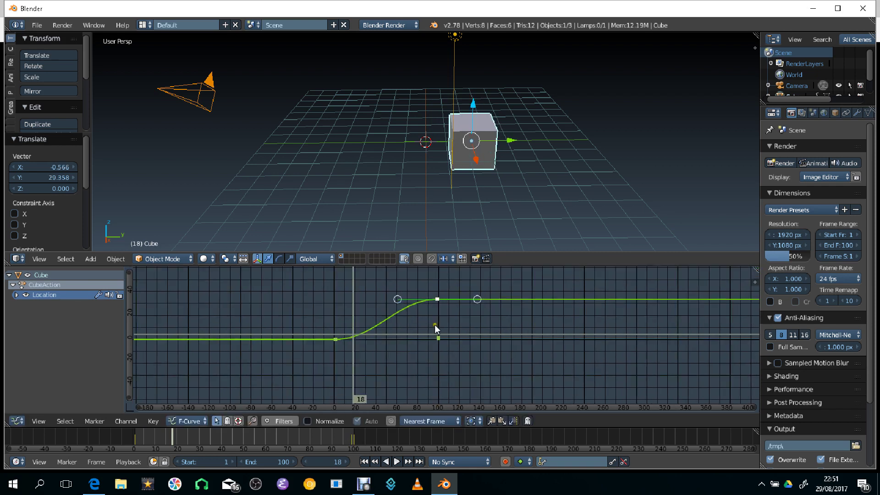
key(g)
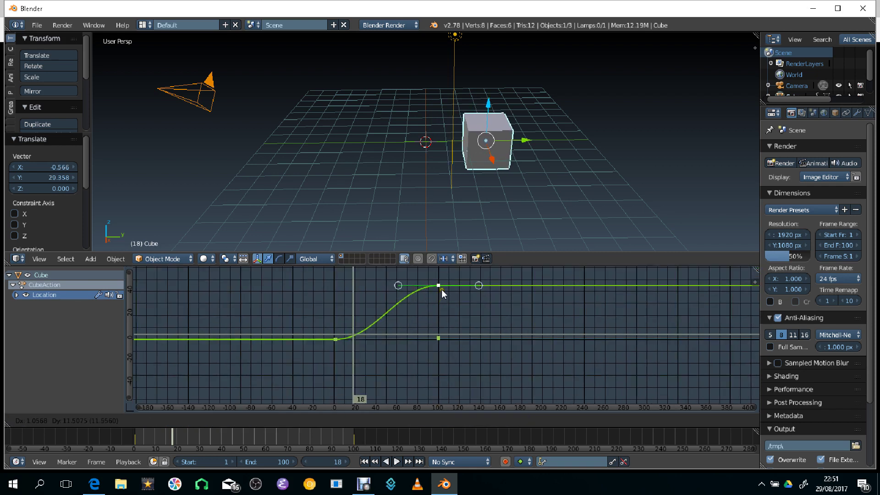
click(433, 292)
Step: Return to frame 0 and play the animation to check how far the cube travels along Y
drag(276, 313, 293, 337)
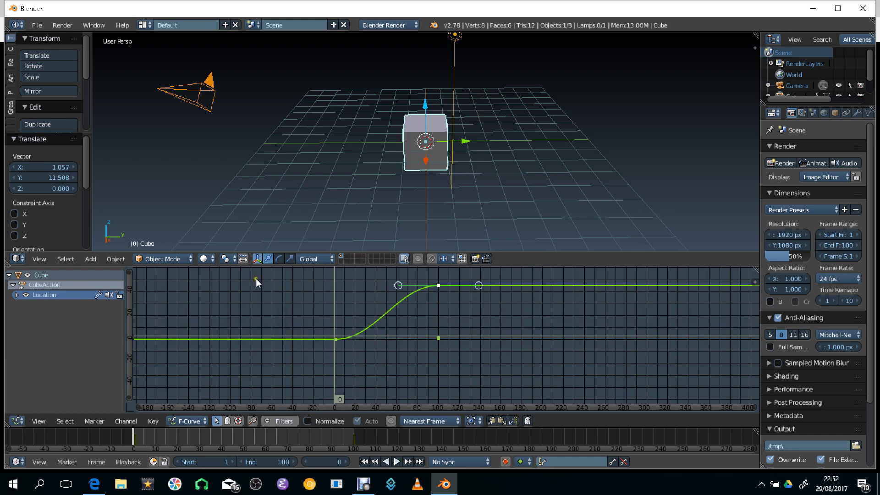
key(alt+a)
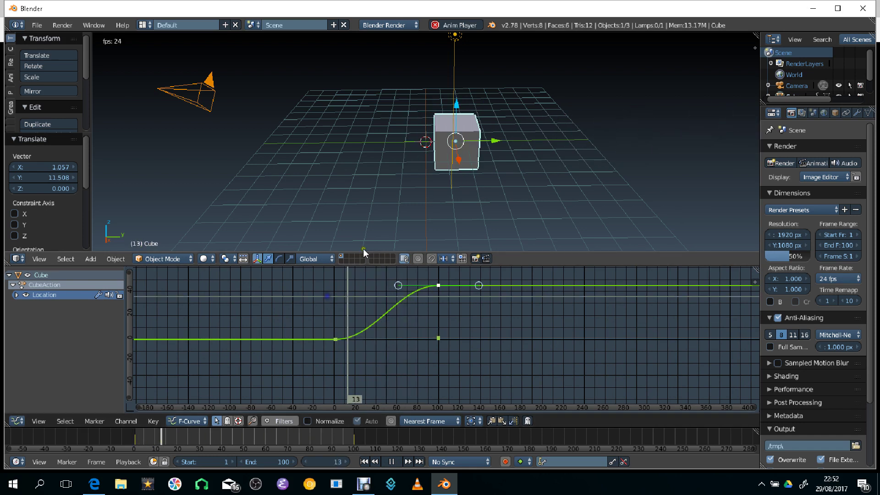
scroll(370, 176, down, 15)
scroll(454, 138, up, 5)
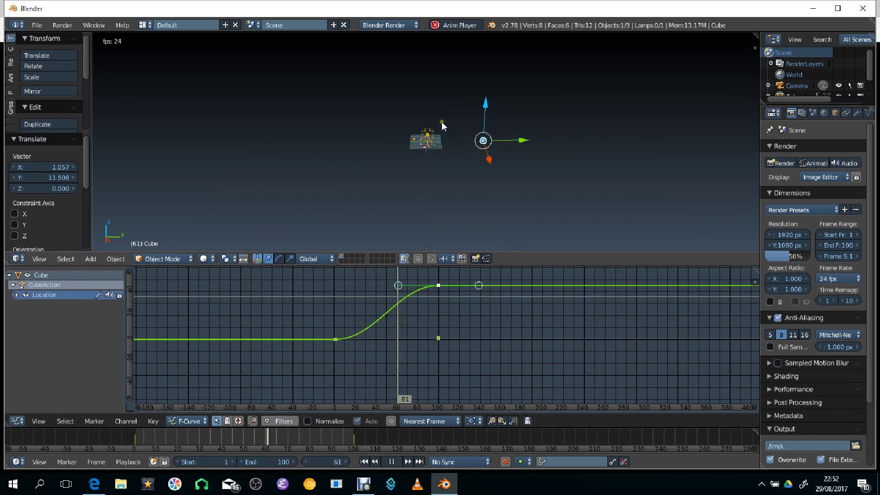
key(alt+a)
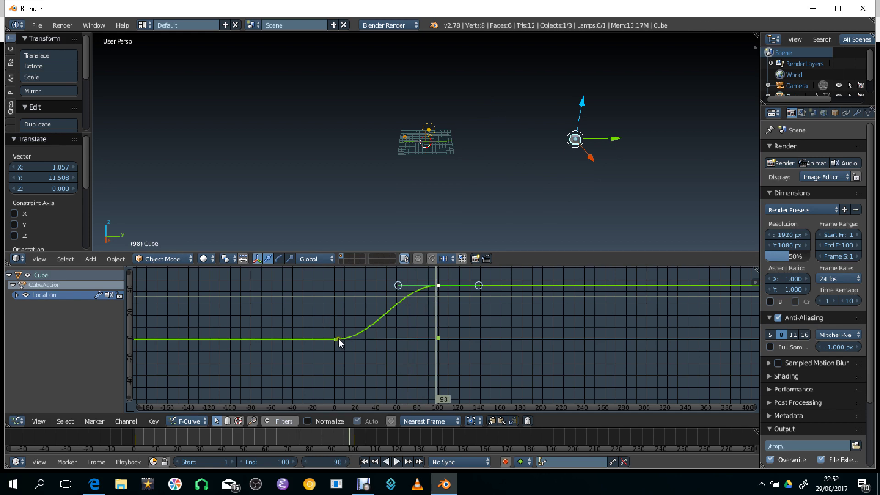
Step: Move the left handle of the Y curve's frame 100 keyframe by about 23.3 frames and -42.8 in value
click(399, 286)
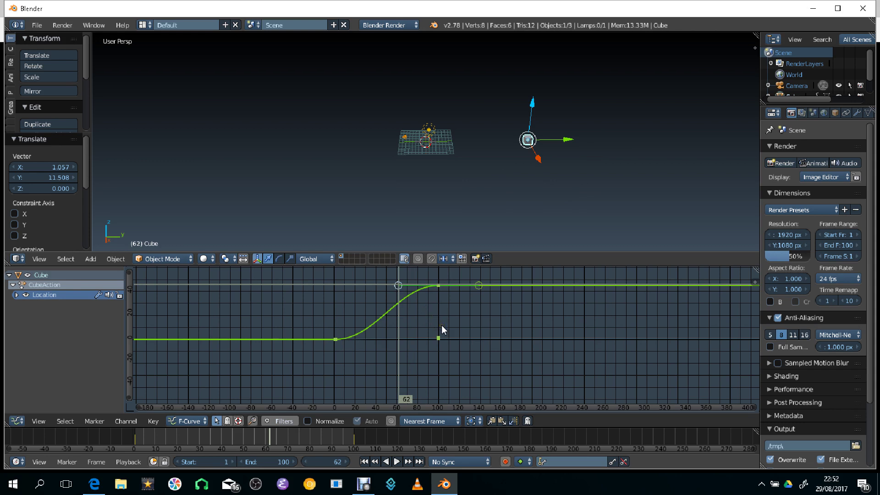
key(g)
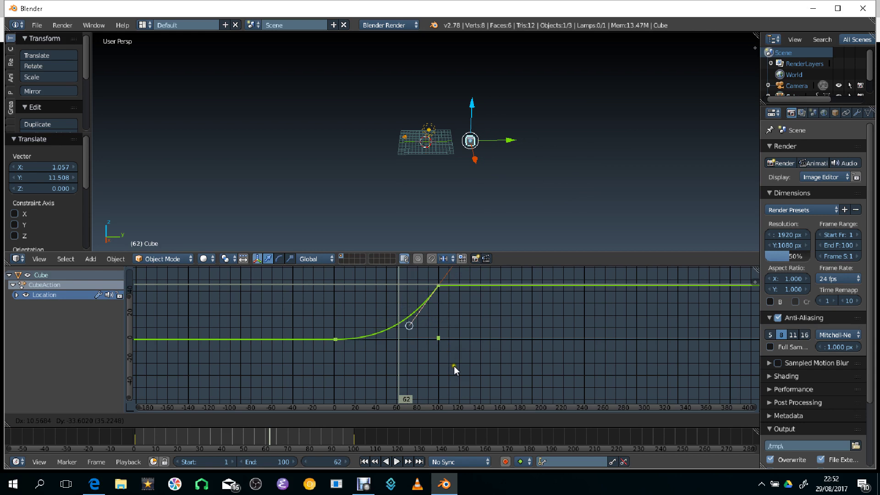
click(467, 378)
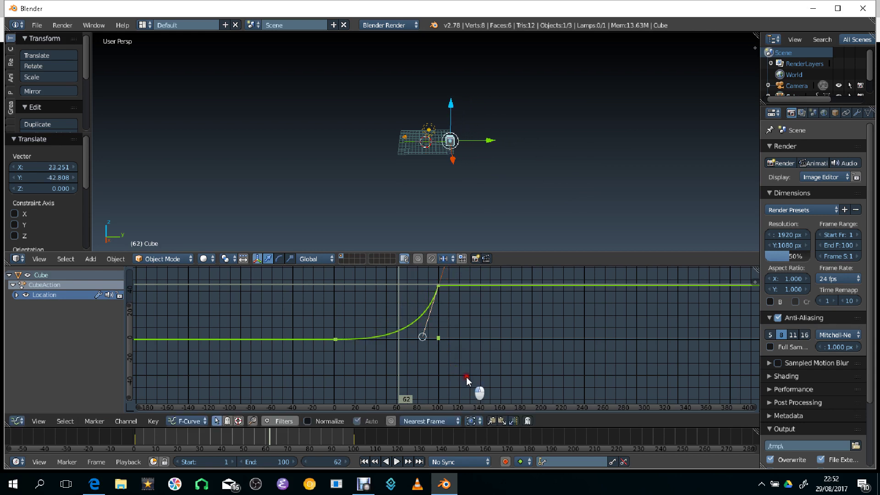
Step: Play the animation to check the cube's motion with the reshaped Y location curve
scroll(444, 136, up, 6)
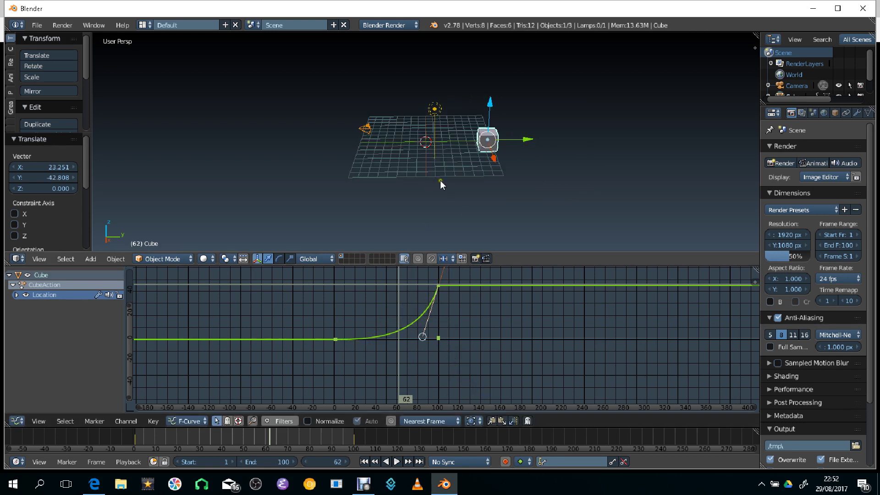
key(alt+a)
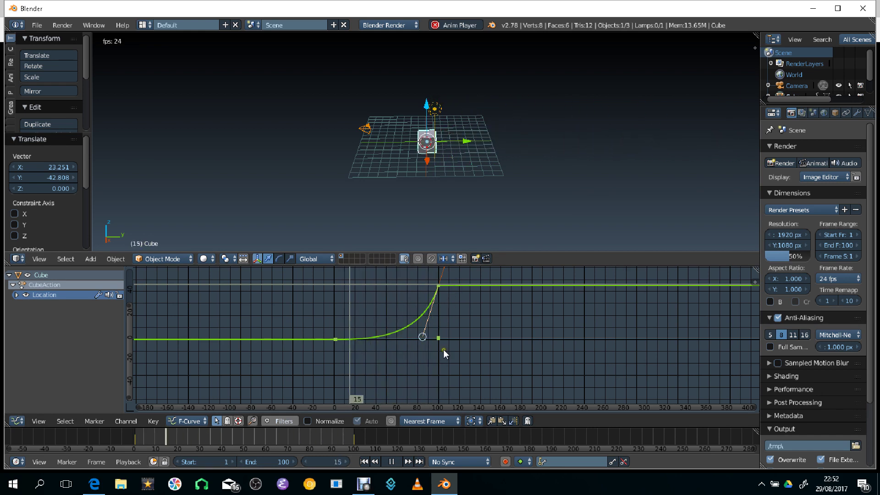
key(alt+a)
Step: Move the same left handle by about -31.2 frames and 96.5 in value so the Y curve overshoots before frame 100
scroll(427, 370, down, 3)
scroll(438, 393, down, 1)
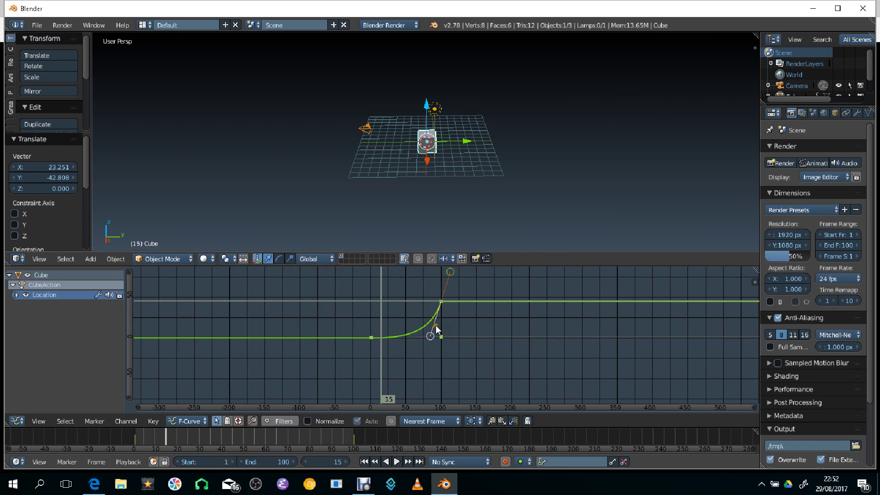
right_drag(433, 335, 411, 400)
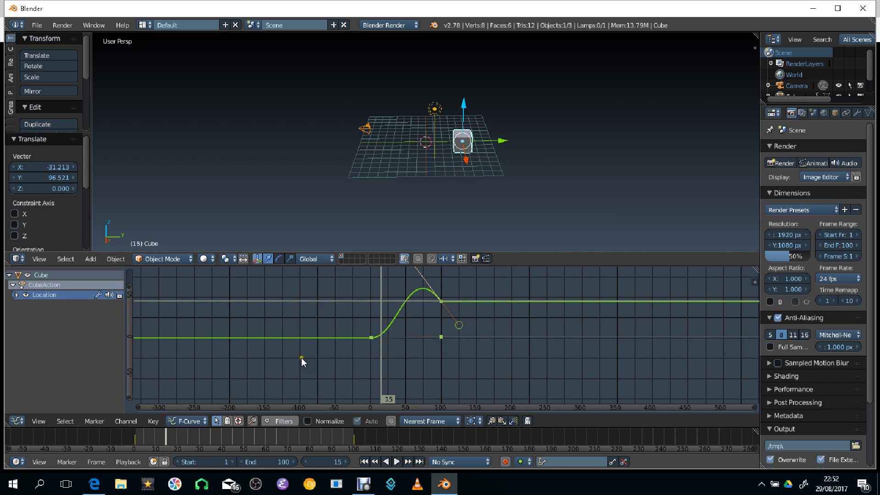
Step: Play the animation from frame 0 and check how the cube overshoots and returns along Y, stopping playback at the end
drag(302, 357, 223, 314)
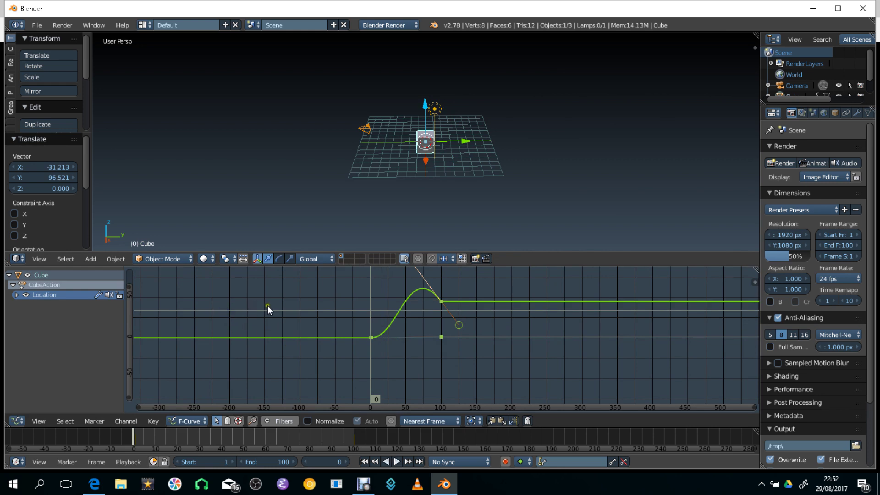
key(alt+a)
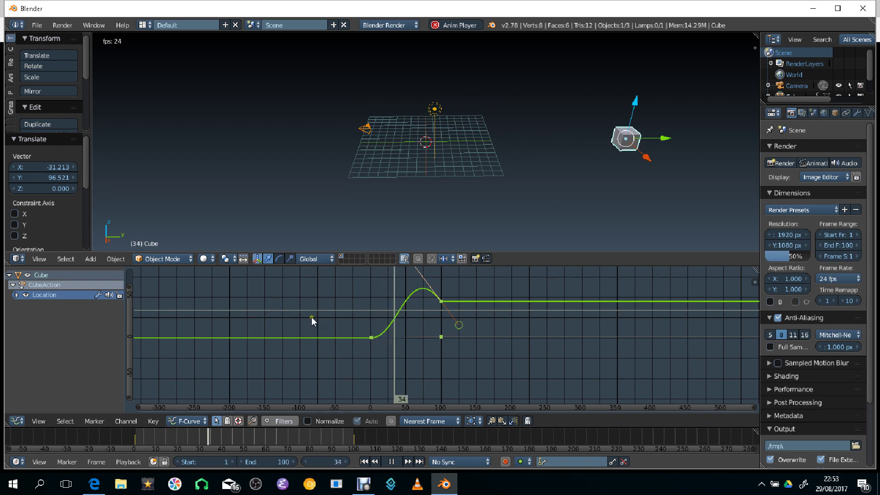
scroll(350, 315, down, 4)
scroll(484, 212, down, 8)
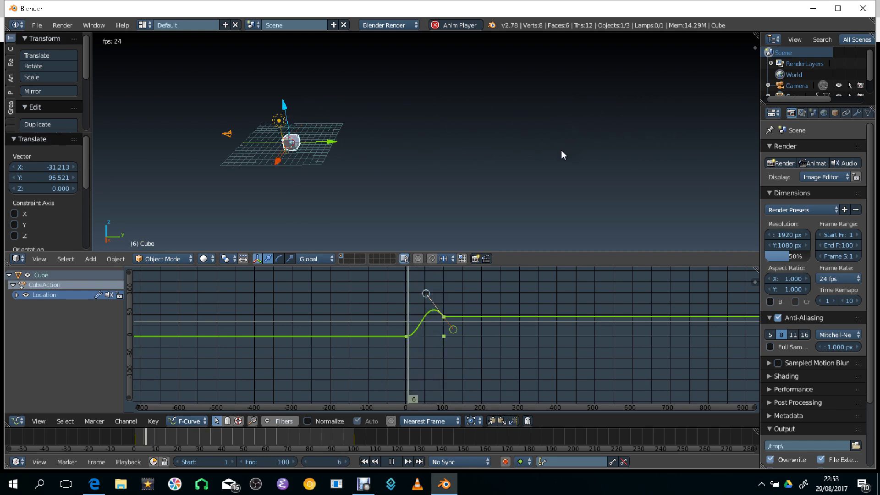
key(shift+a)
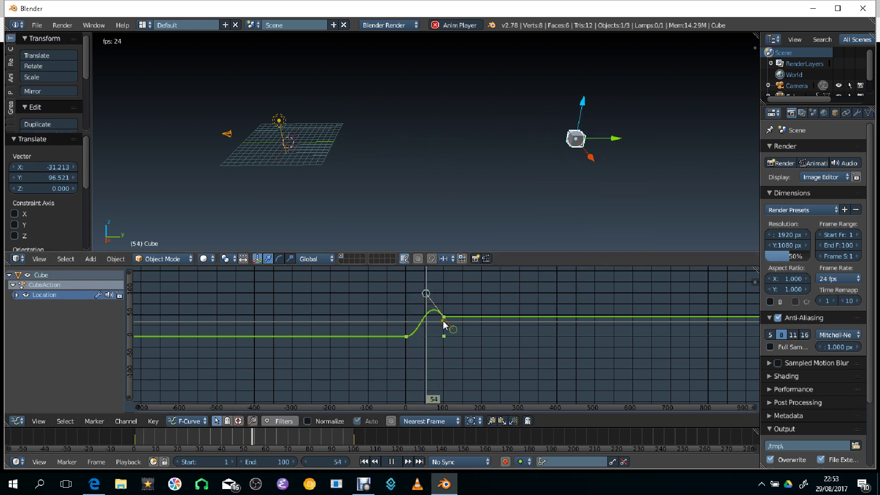
key(alt+a)
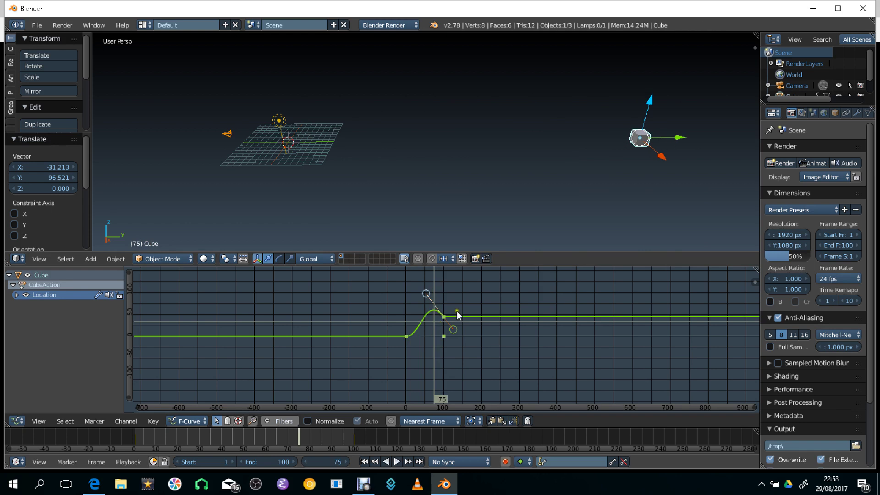
Step: Move the right handle of the Y curve's frame 100 keyframe by about 7.3 frames and -1.3 in value
click(450, 328)
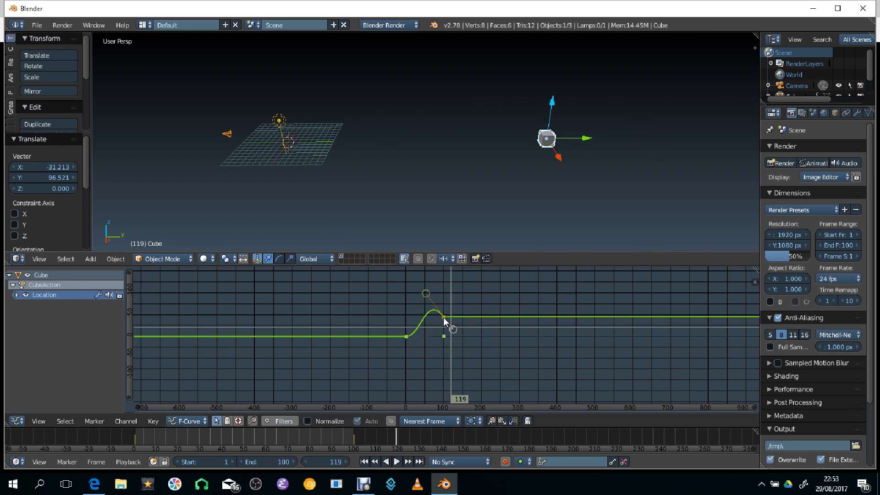
key(g)
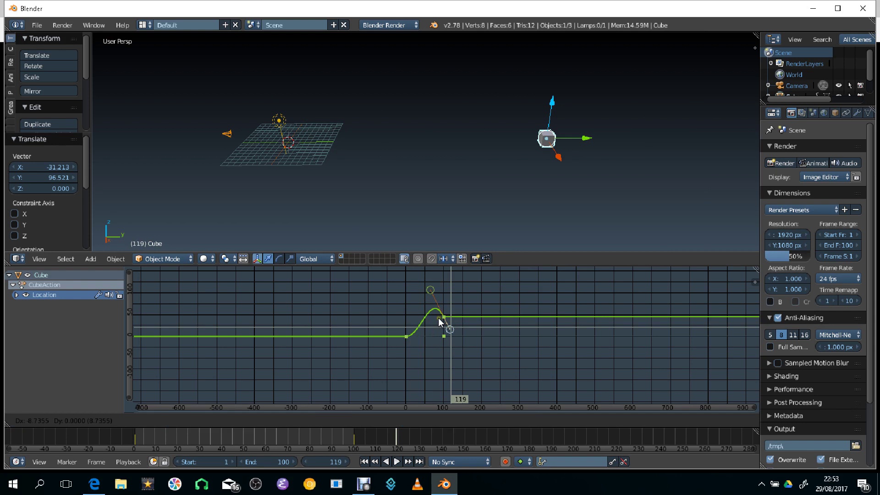
click(444, 318)
Step: Move the Y curve's frame 100 keyframe, together with its handles, by about -52.4 frames and 3.8 in value
click(444, 316)
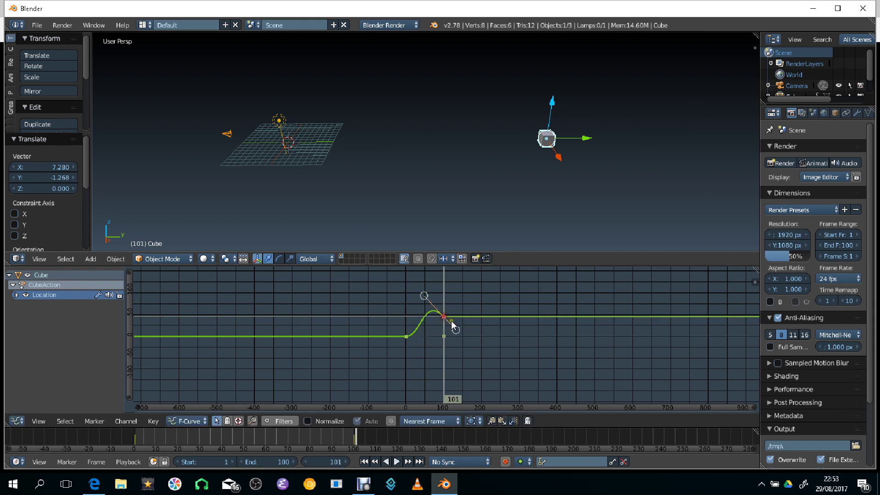
key(g)
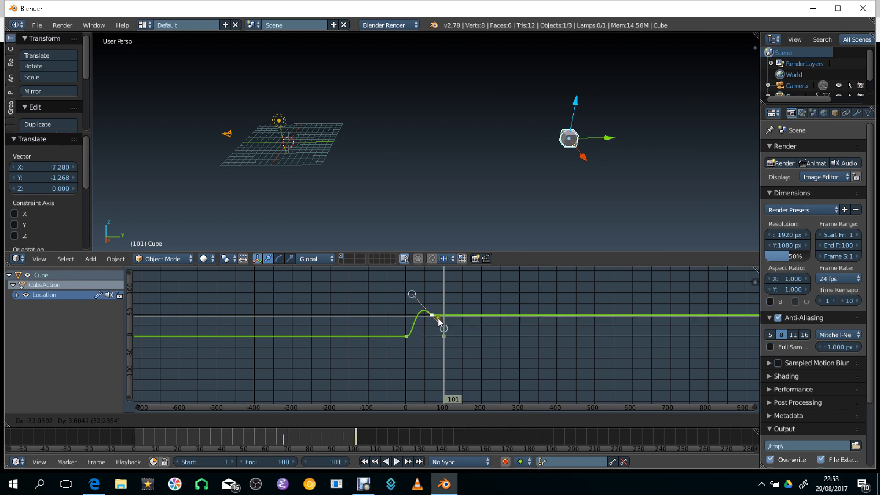
click(430, 319)
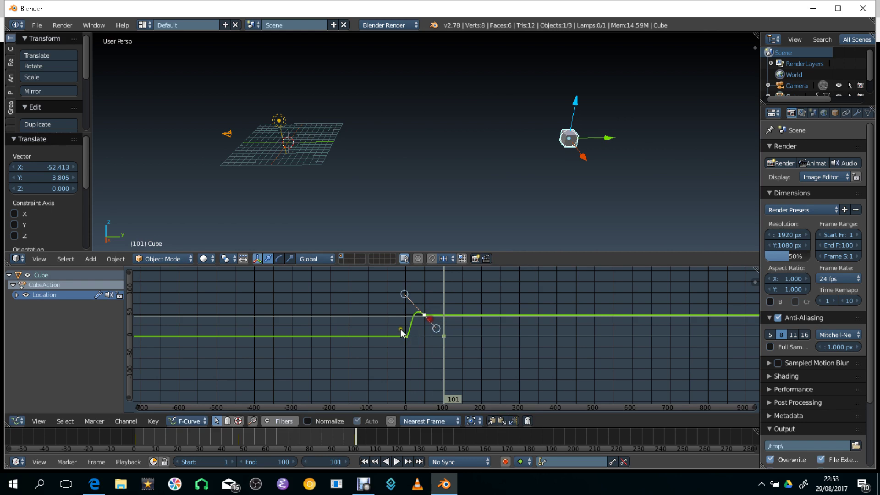
Step: Rewind to frame 0 and play the animation to check the cube's motion with the earlier Y keyframe
right_click(238, 438)
drag(238, 442, 134, 447)
key(alt+a)
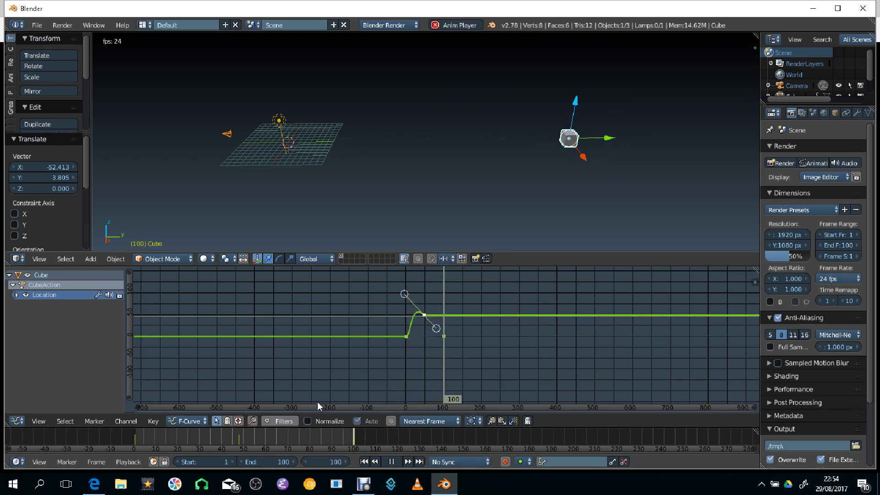
click(366, 486)
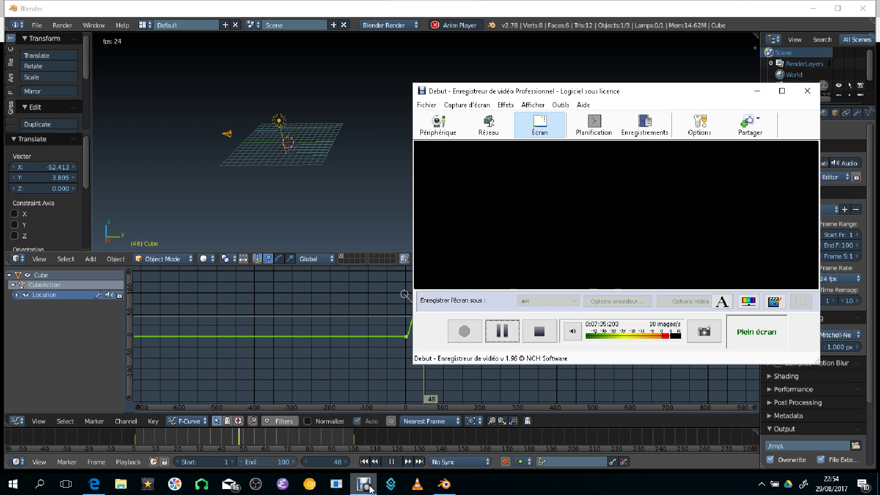
click(369, 486)
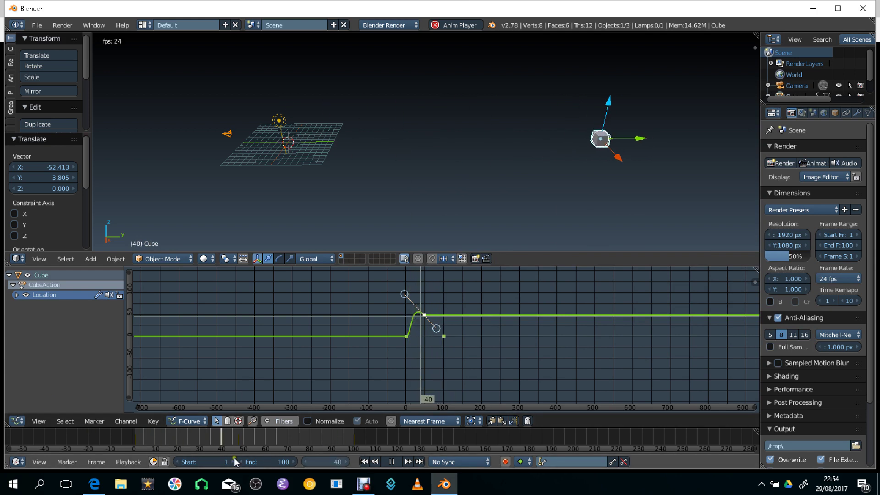
Step: Open the editor type choices for the Graph Editor area
click(18, 421)
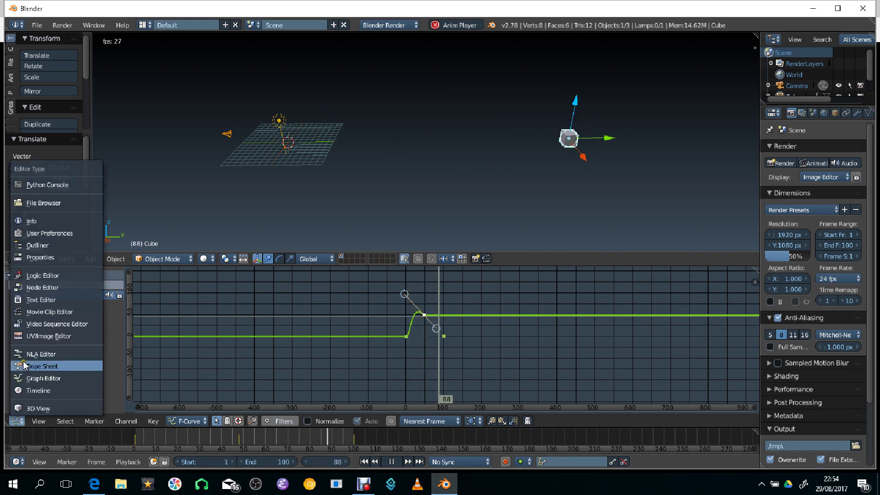